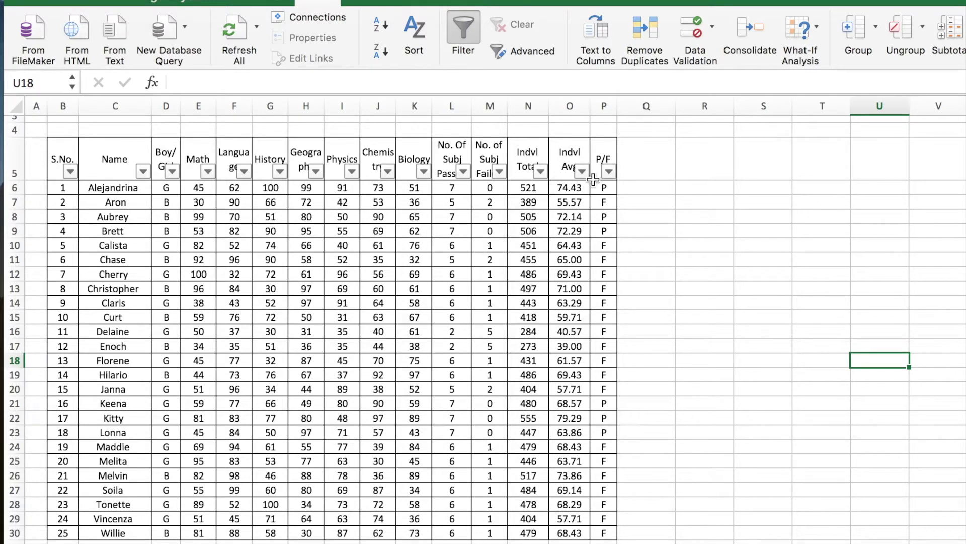
Step: Trial-filter the P/F column to P only, then select all values to show every row
click(609, 172)
click(658, 492)
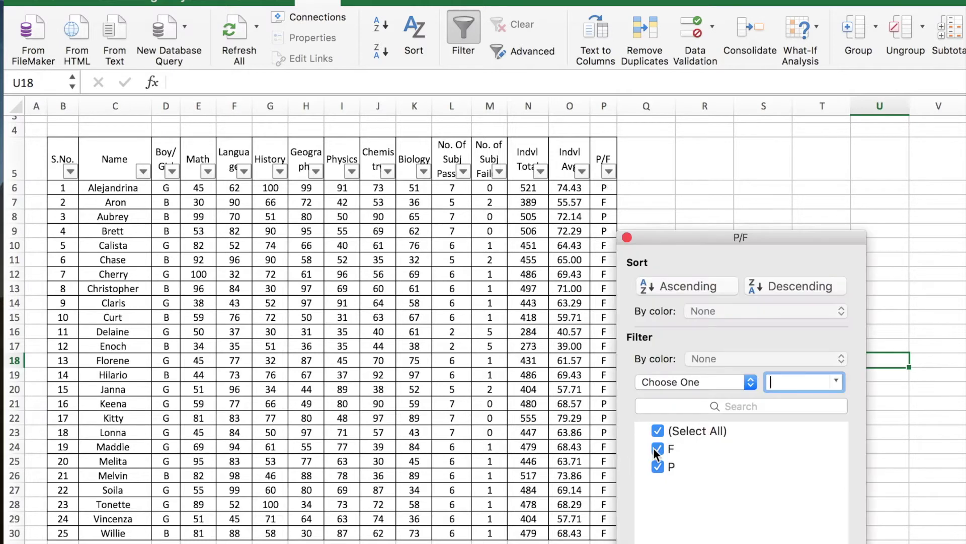
click(499, 260)
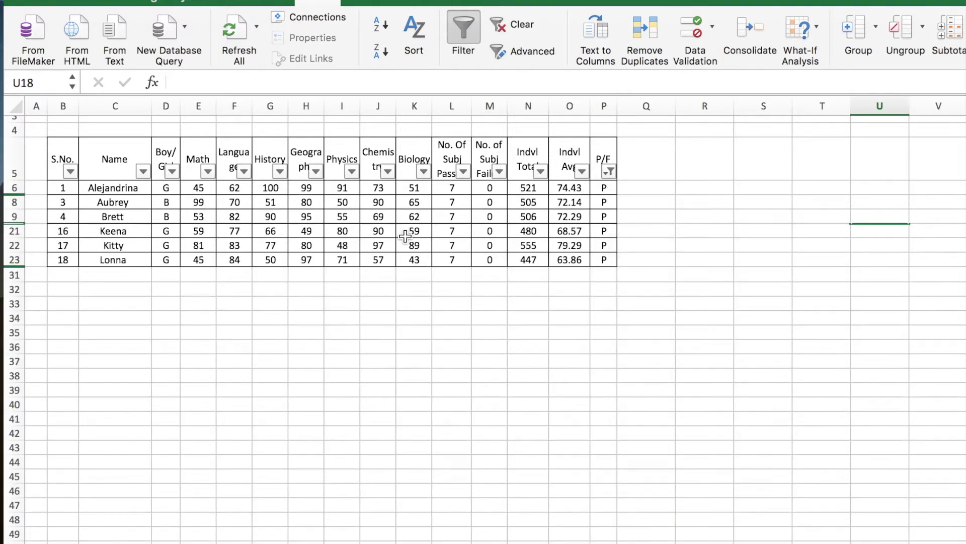
click(609, 172)
click(658, 471)
click(405, 284)
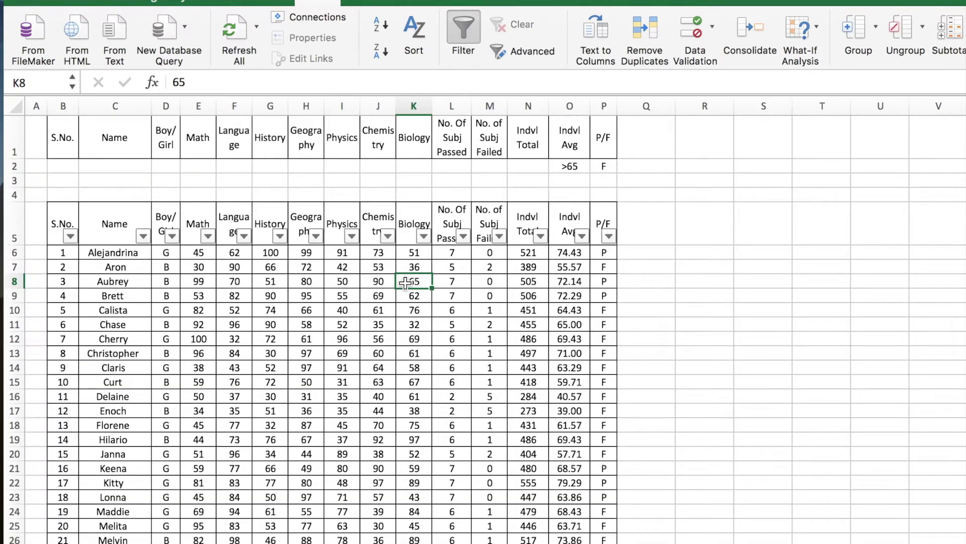
Step: Check the >65 Indvl Avg criterion, then run Advanced Filter on the marks table with OK
click(560, 164)
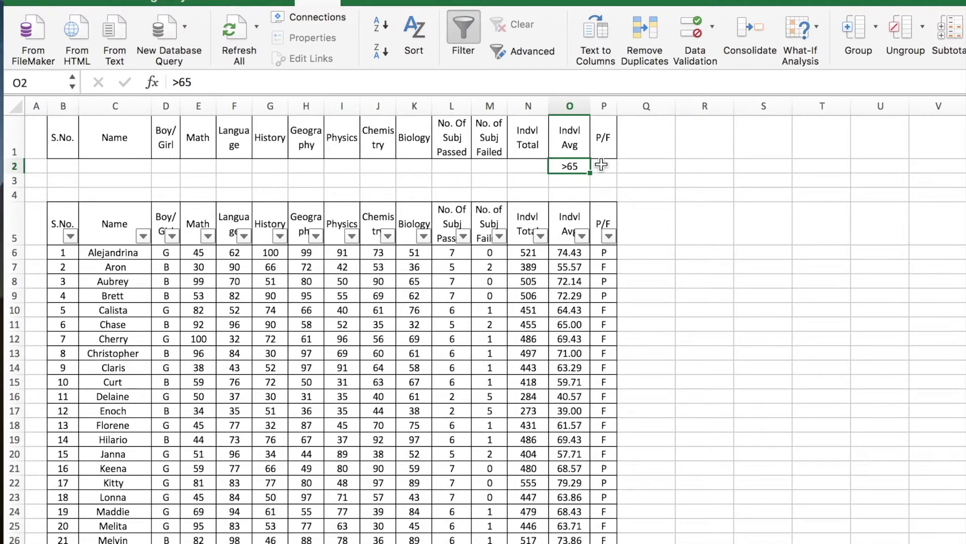
click(427, 298)
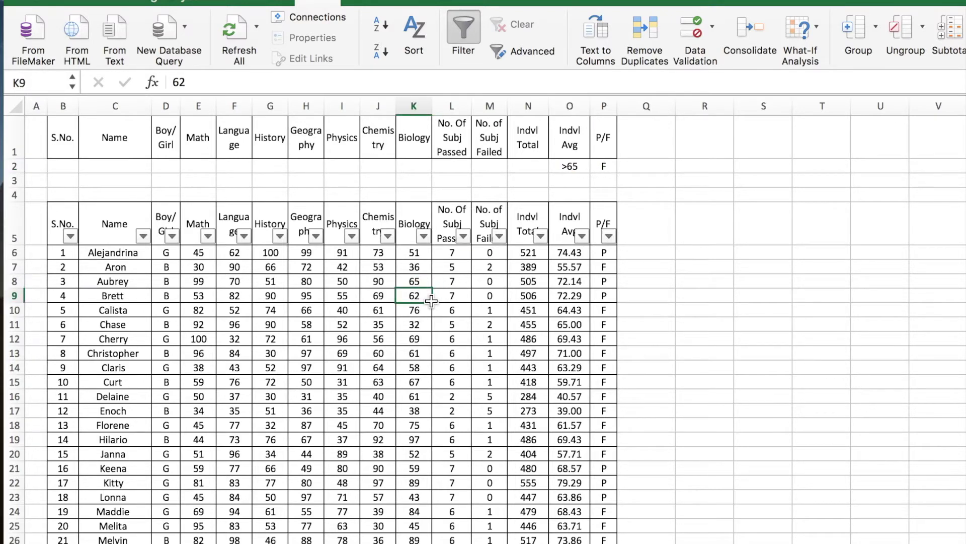
click(532, 48)
click(650, 290)
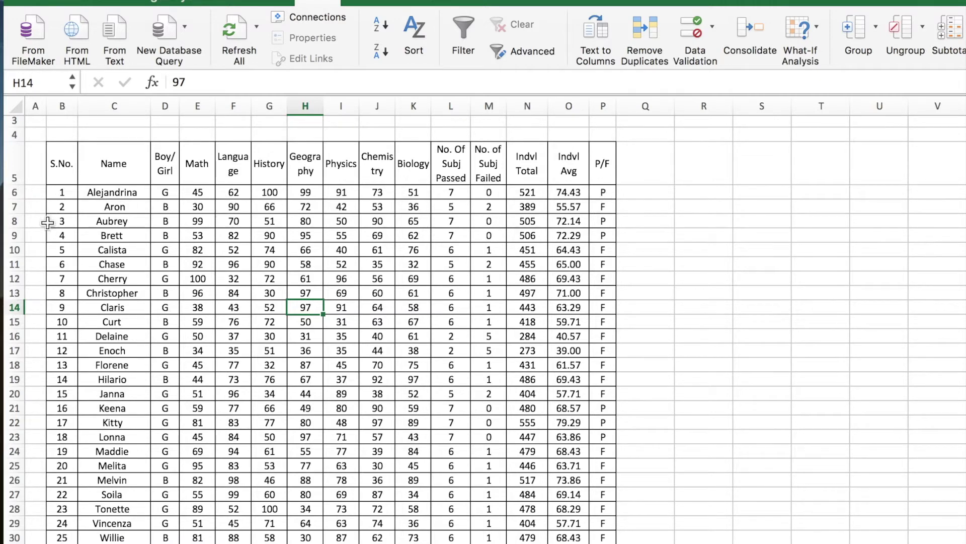
Step: Jump to the table's top-left header cell and switch on header filters
key(ctrl+Up)
key(ctrl+Left)
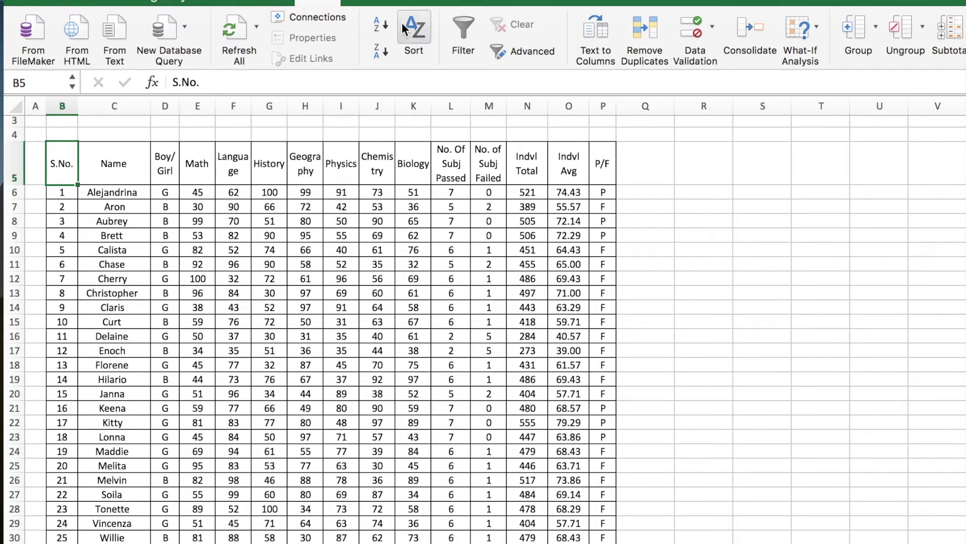
click(470, 20)
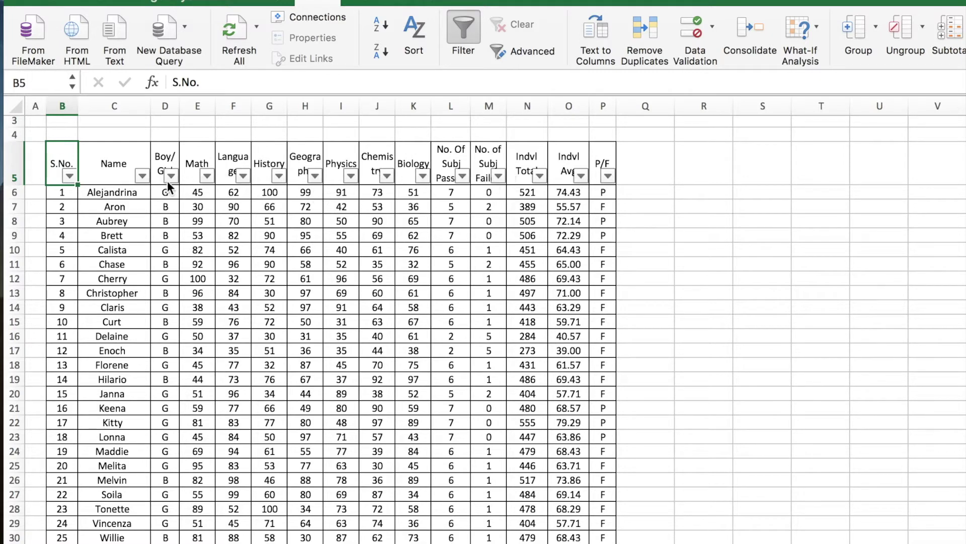
Step: Trial-filter the Name column to two students, then reselect all names
click(141, 176)
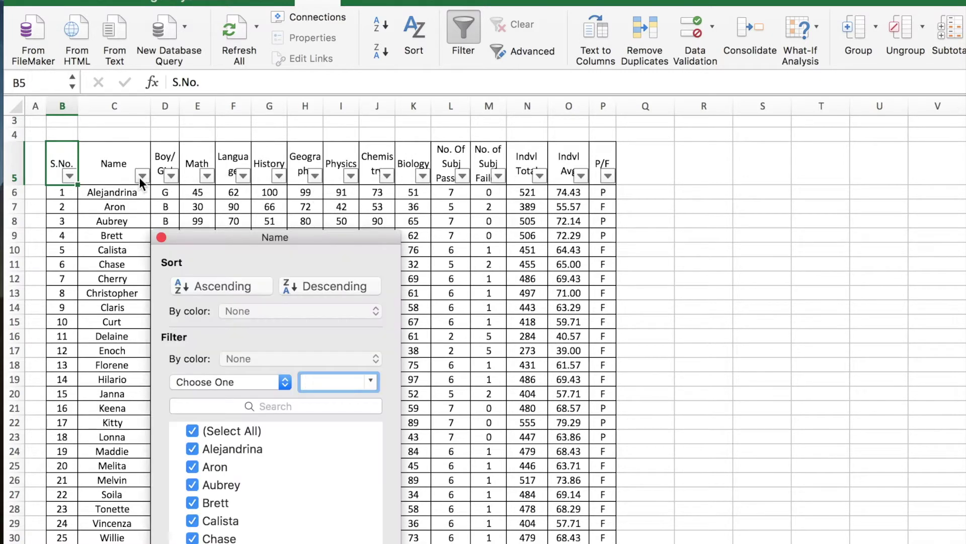
scroll(279, 478, down, 8)
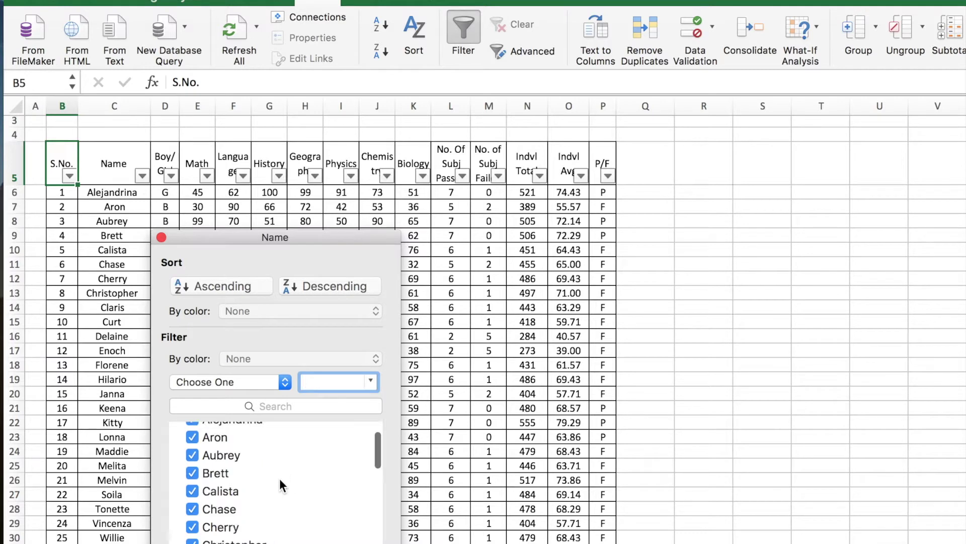
scroll(280, 478, up, 8)
scroll(279, 478, down, 3)
scroll(279, 478, down, 1)
scroll(279, 479, up, 5)
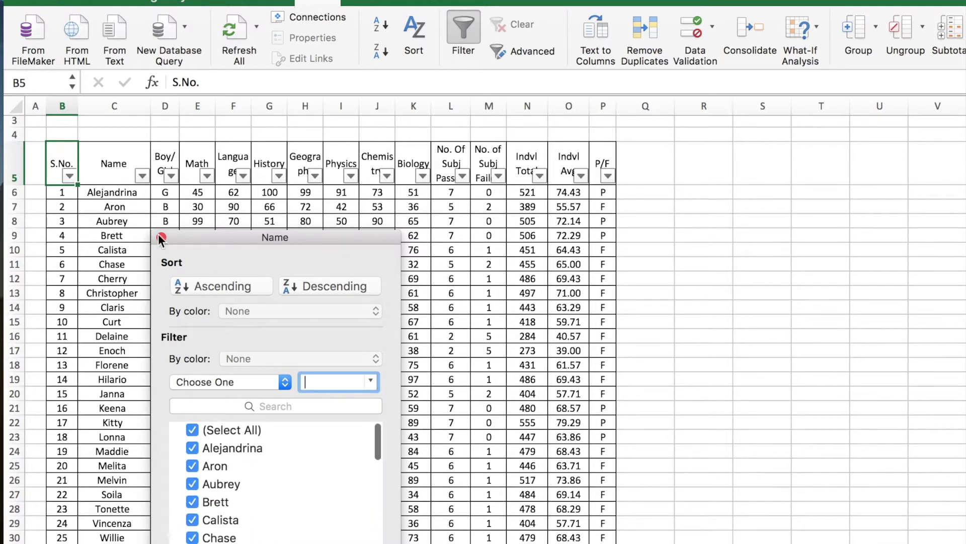
click(191, 429)
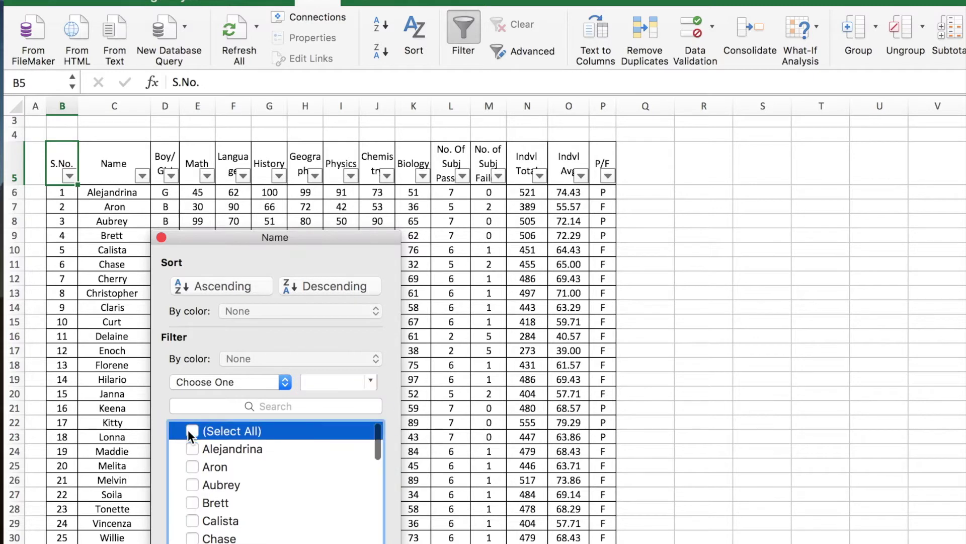
click(190, 486)
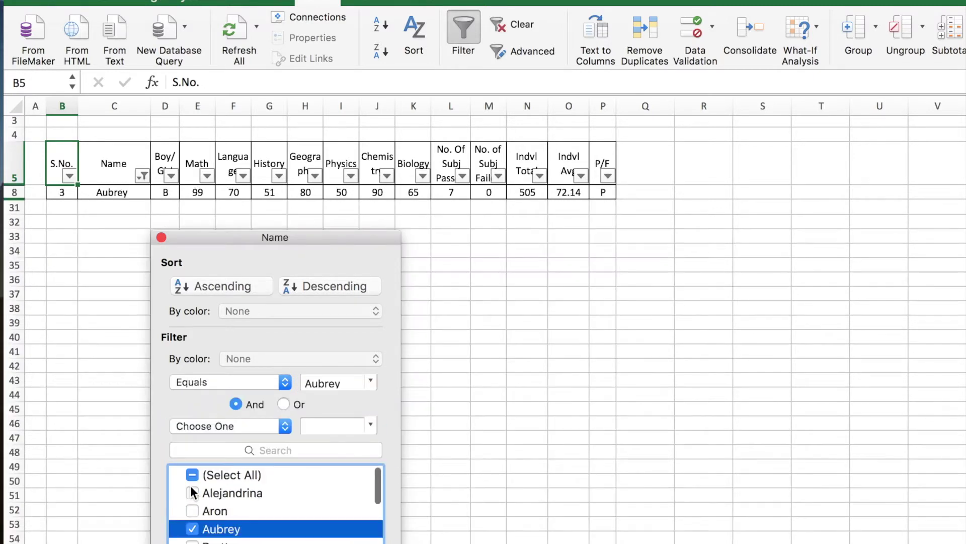
click(190, 512)
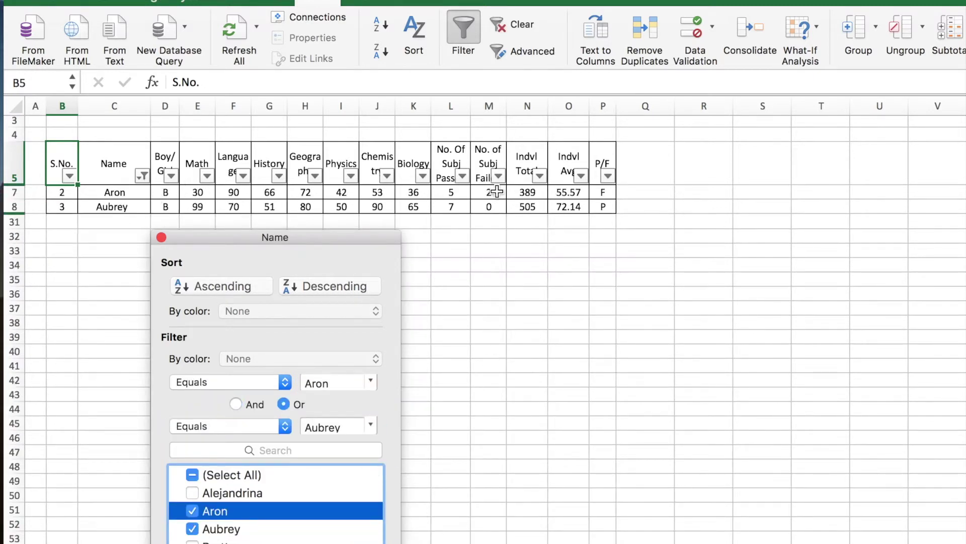
click(194, 474)
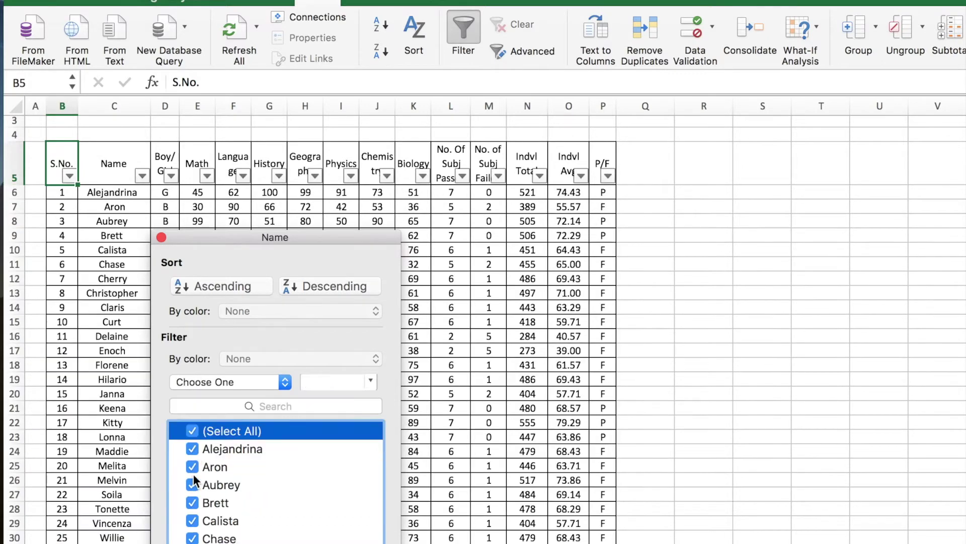
click(161, 237)
Step: Trial-filter P/F to F only, then clear the P/F filter again
click(608, 176)
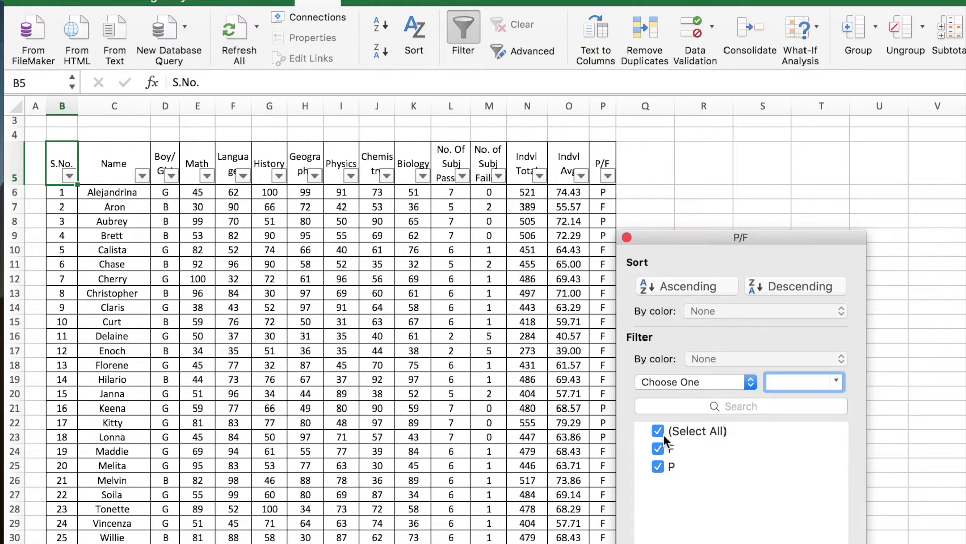
click(658, 464)
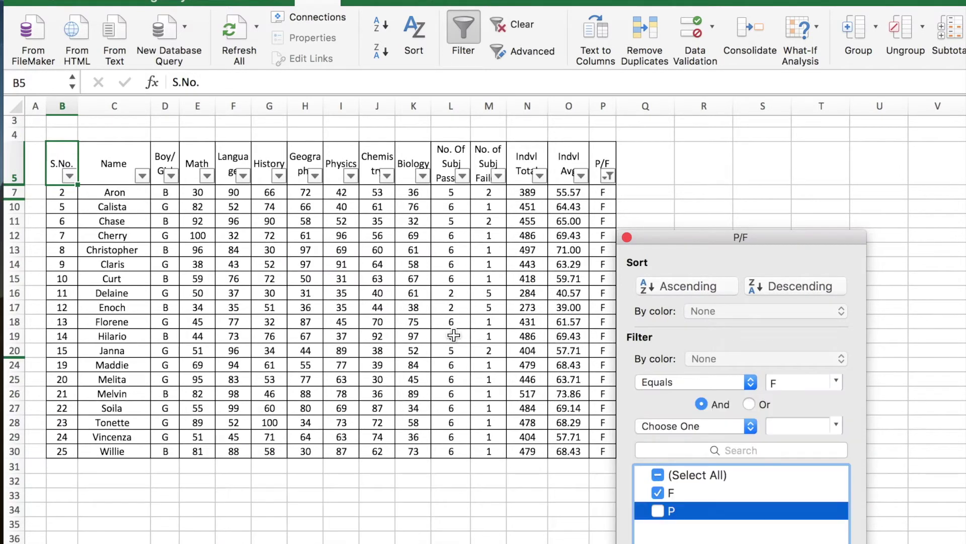
click(58, 206)
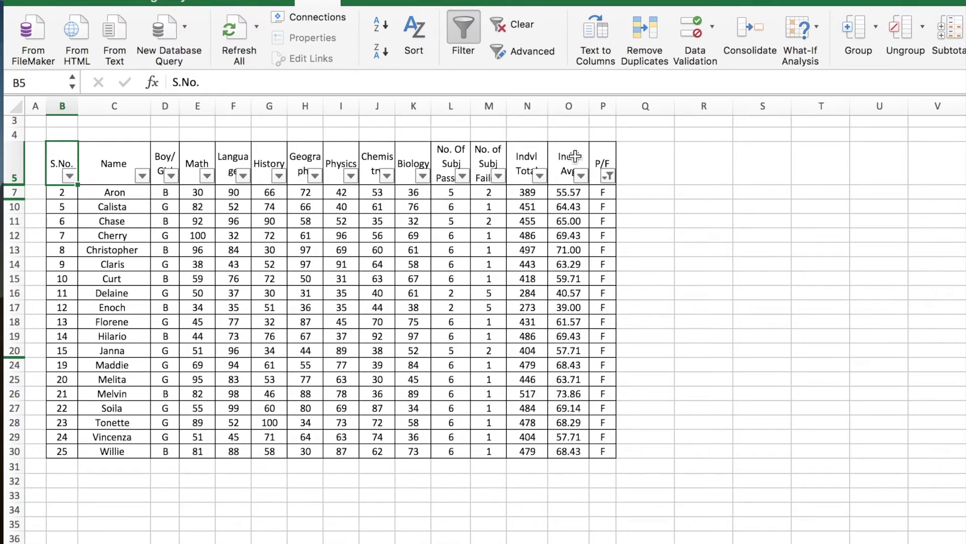
click(609, 175)
click(662, 473)
click(498, 425)
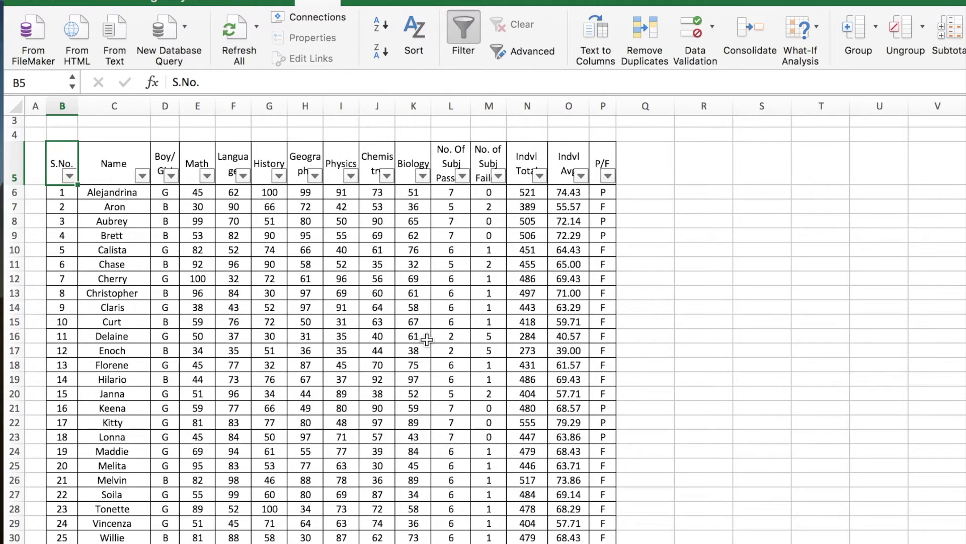
Step: Filter Boy/Girl to girls and P/F to P, leaving four students
click(171, 176)
click(226, 451)
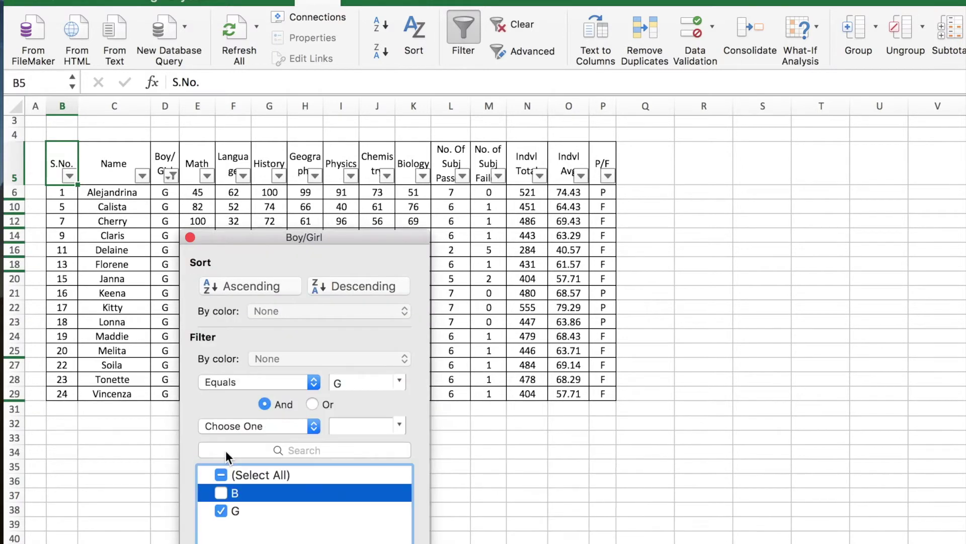
click(611, 176)
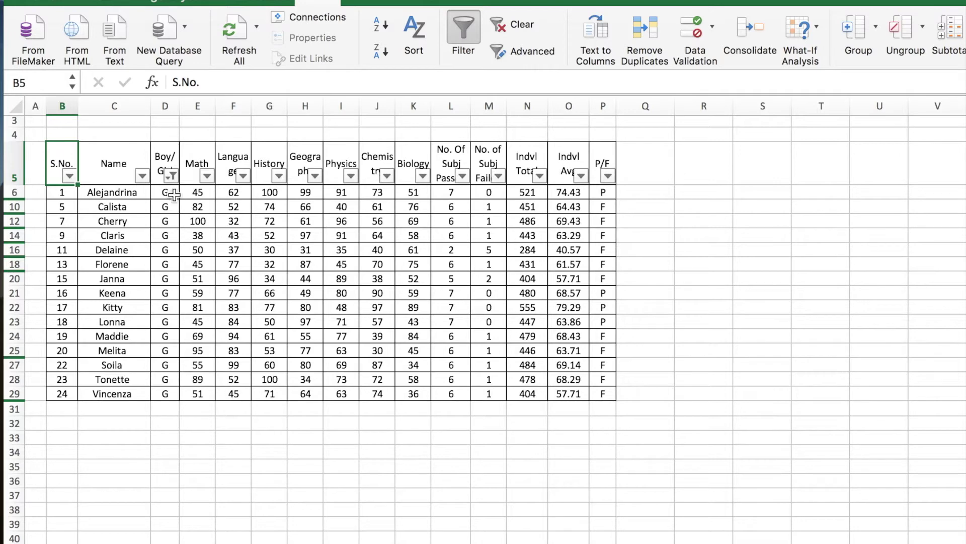
click(609, 176)
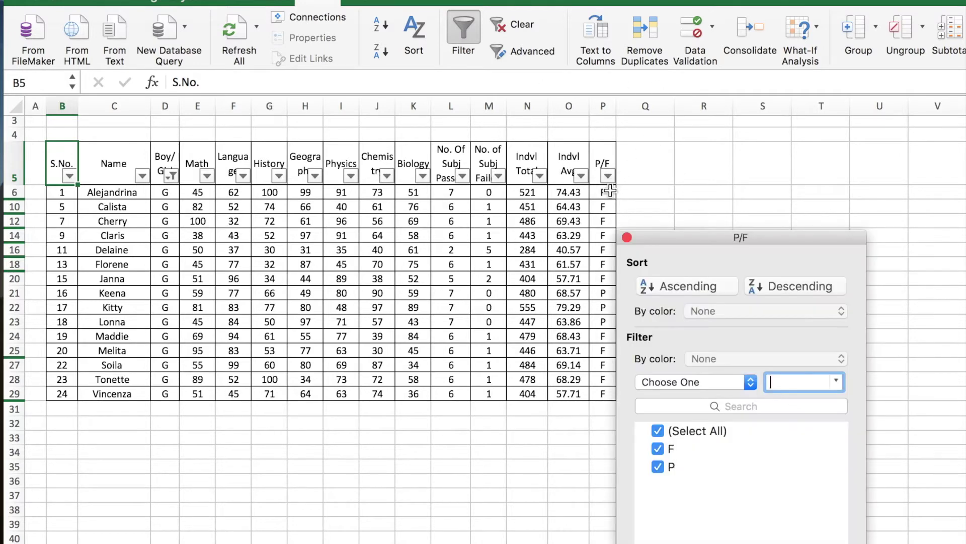
click(657, 467)
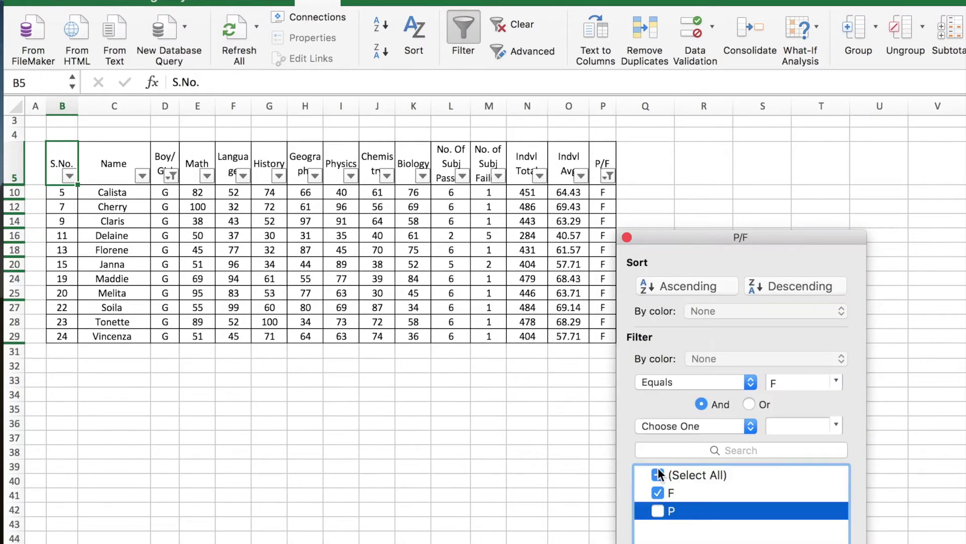
click(658, 511)
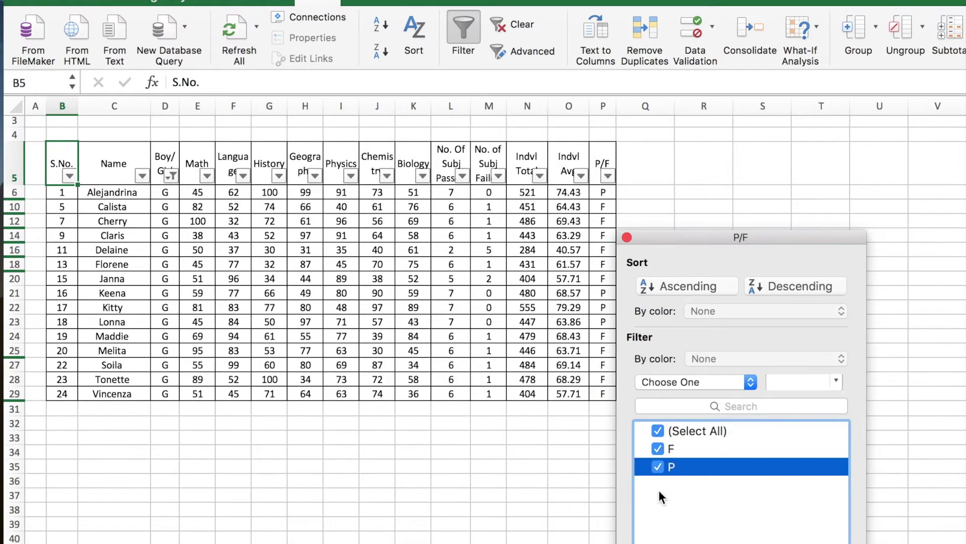
click(656, 449)
click(570, 203)
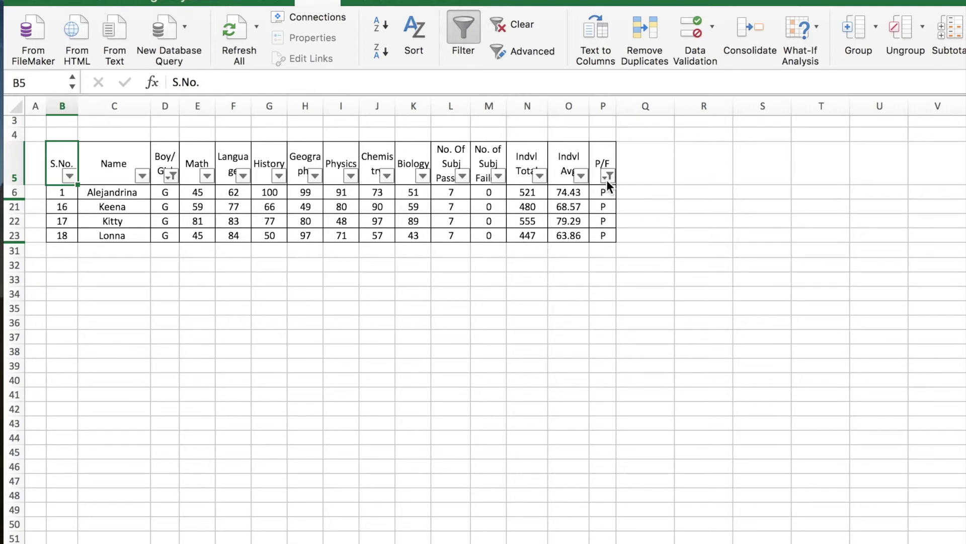
Step: Clear both the Boy/Girl and P/F filters so every student row shows
click(171, 176)
click(224, 474)
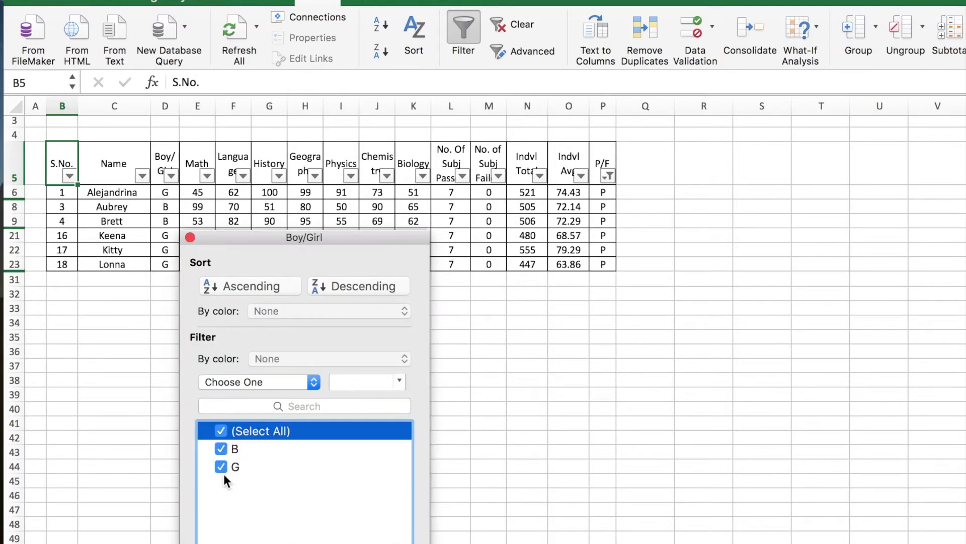
click(611, 173)
click(611, 173)
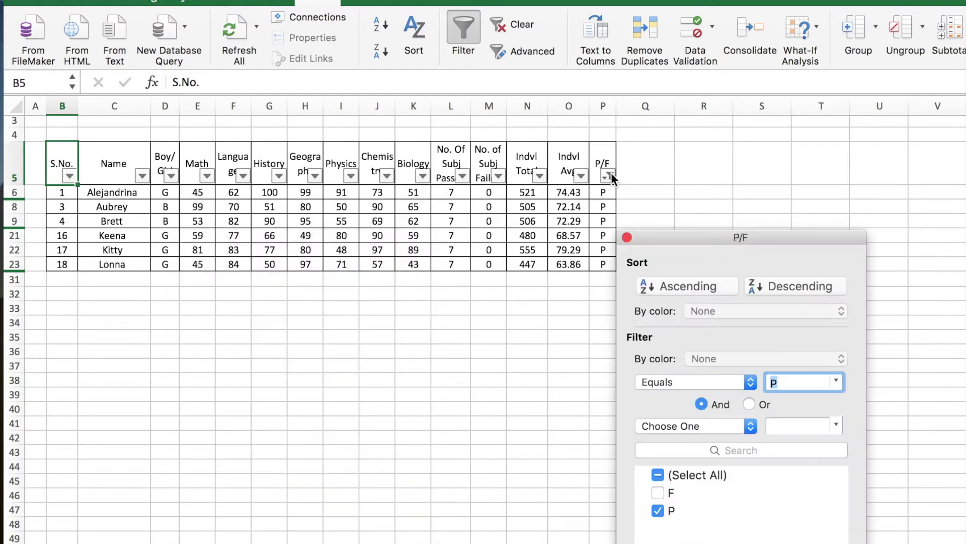
click(658, 473)
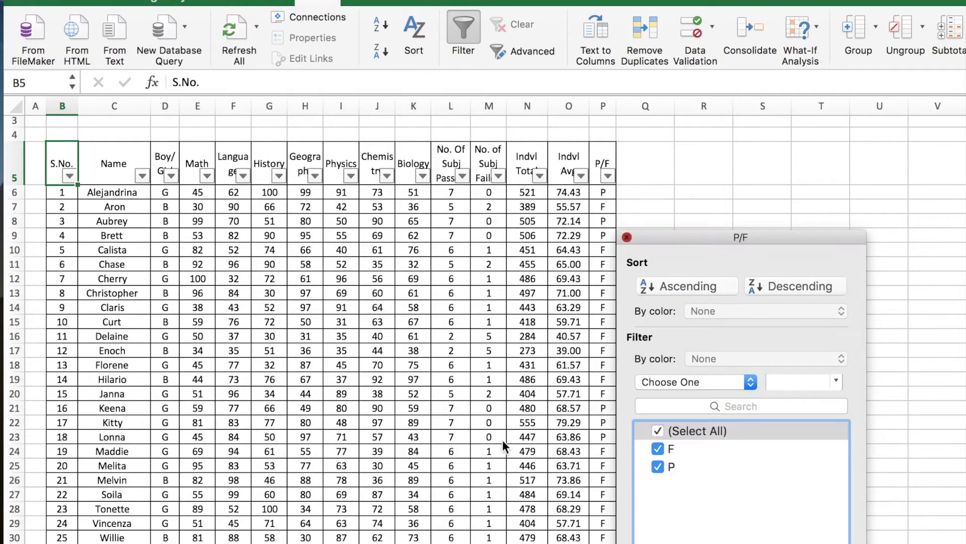
click(503, 440)
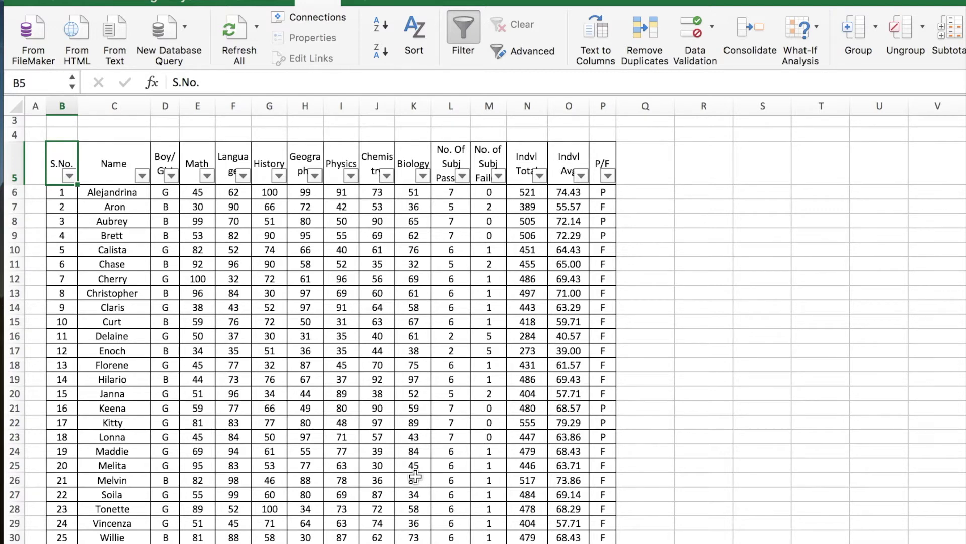
click(581, 175)
scroll(663, 505, down, 6)
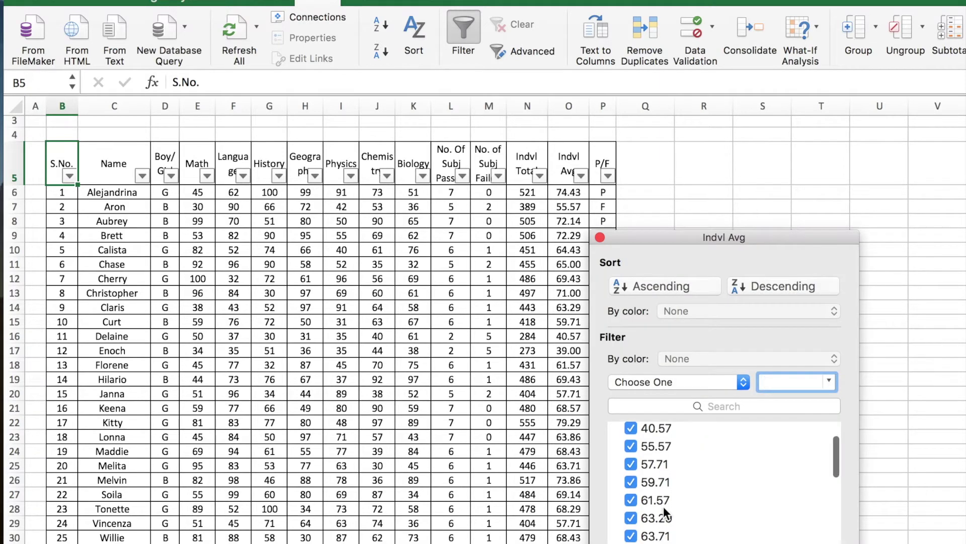
scroll(663, 506, up, 6)
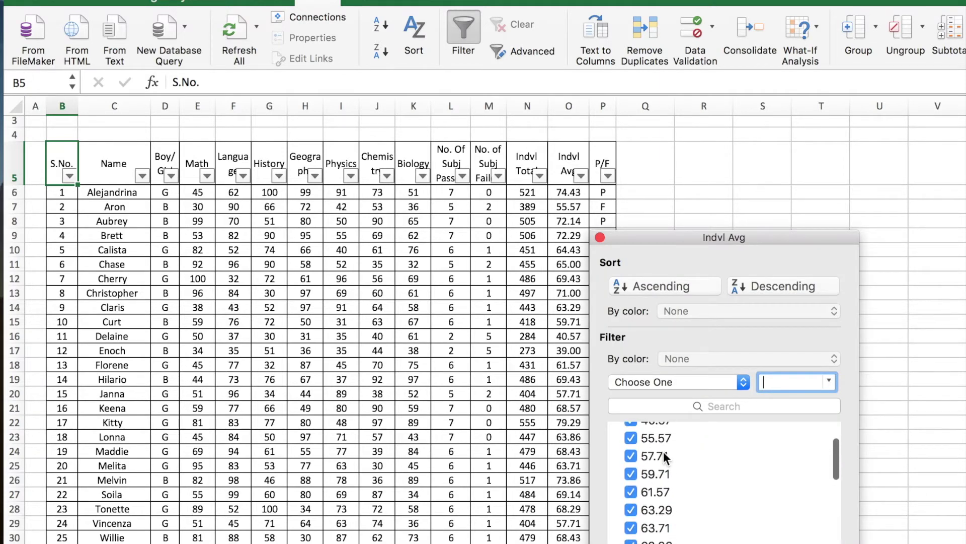
click(629, 453)
click(631, 468)
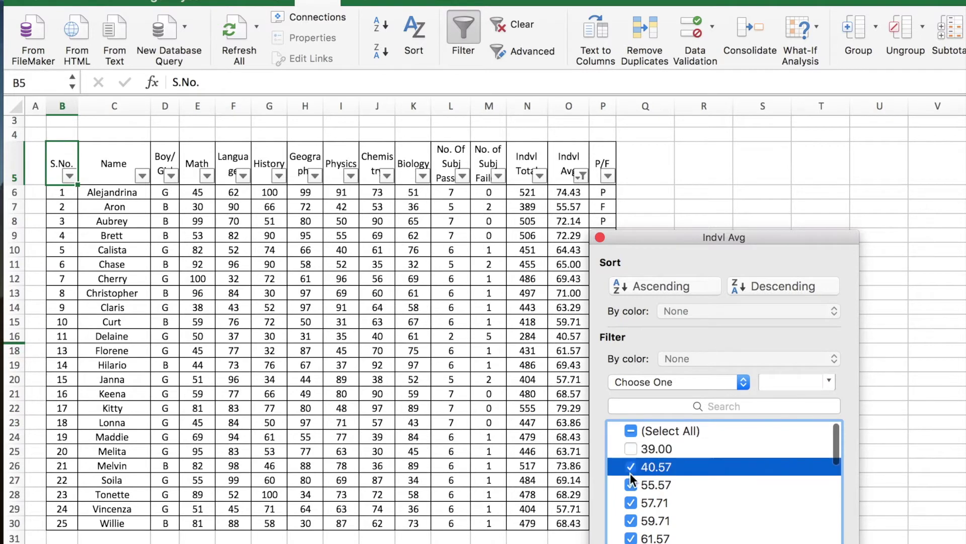
click(630, 486)
click(630, 503)
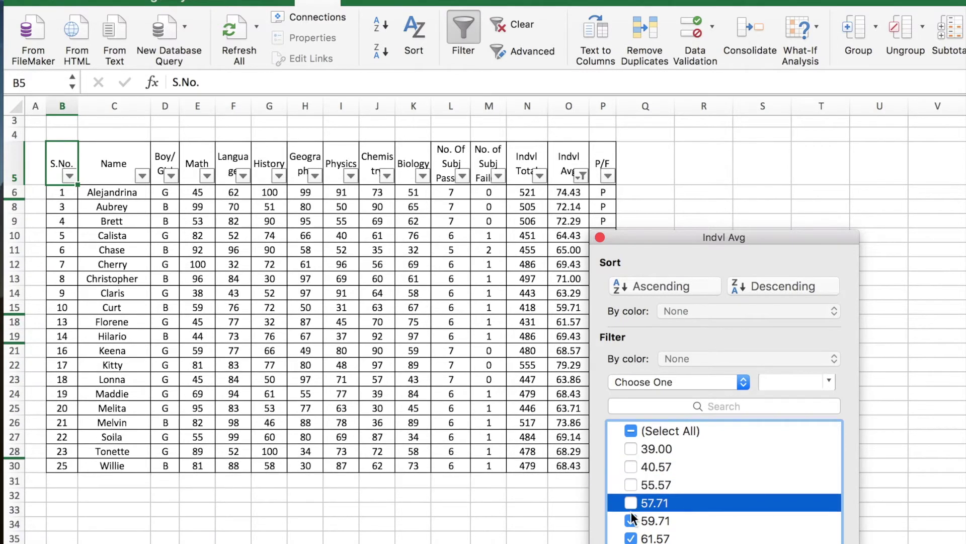
click(631, 521)
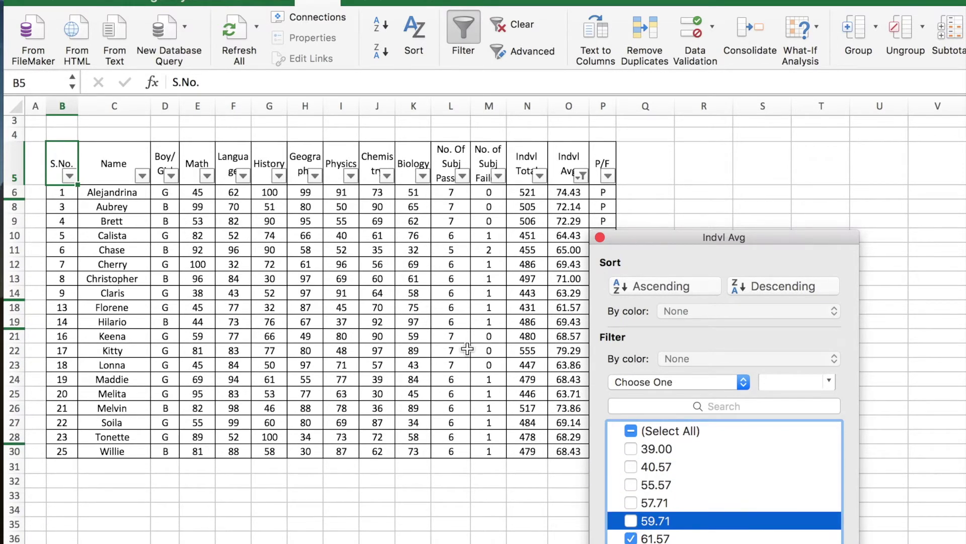
click(467, 348)
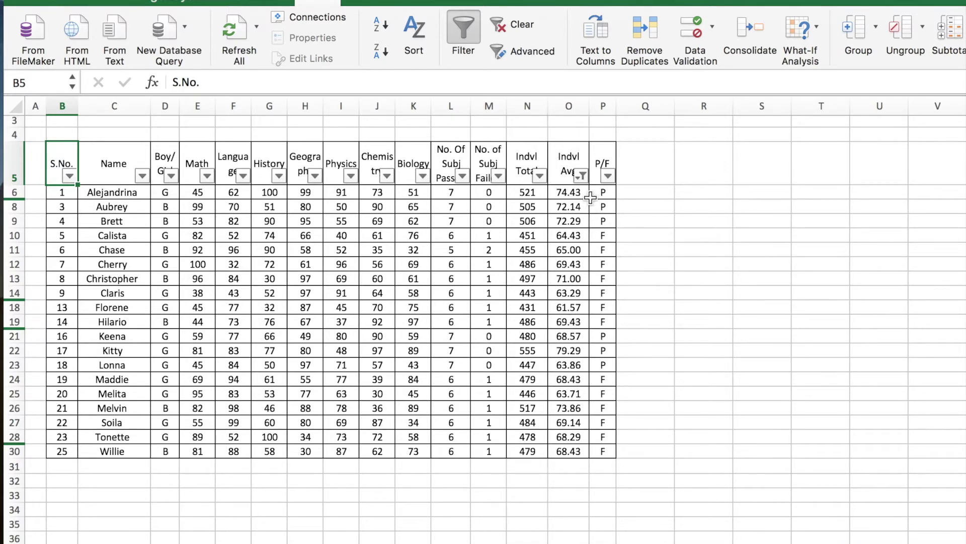
click(582, 176)
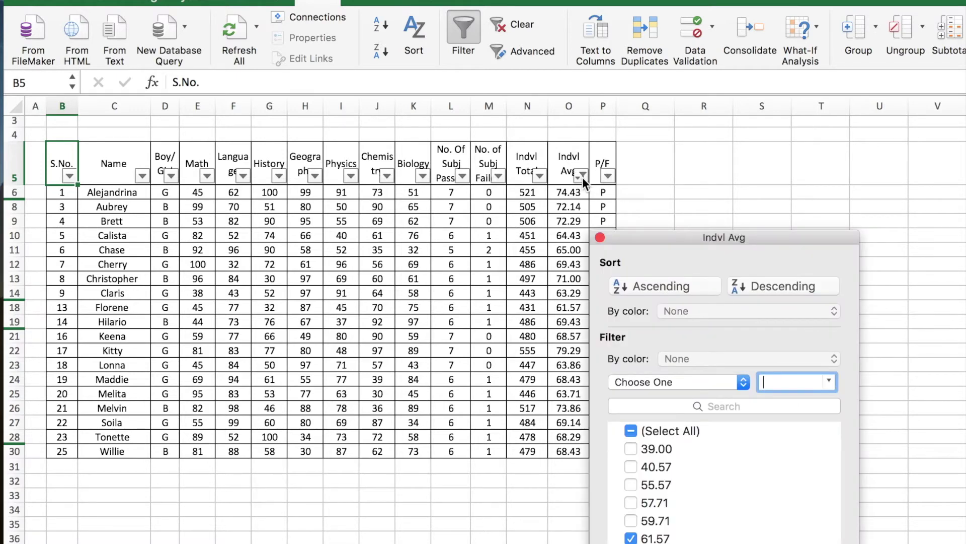
click(632, 430)
click(82, 277)
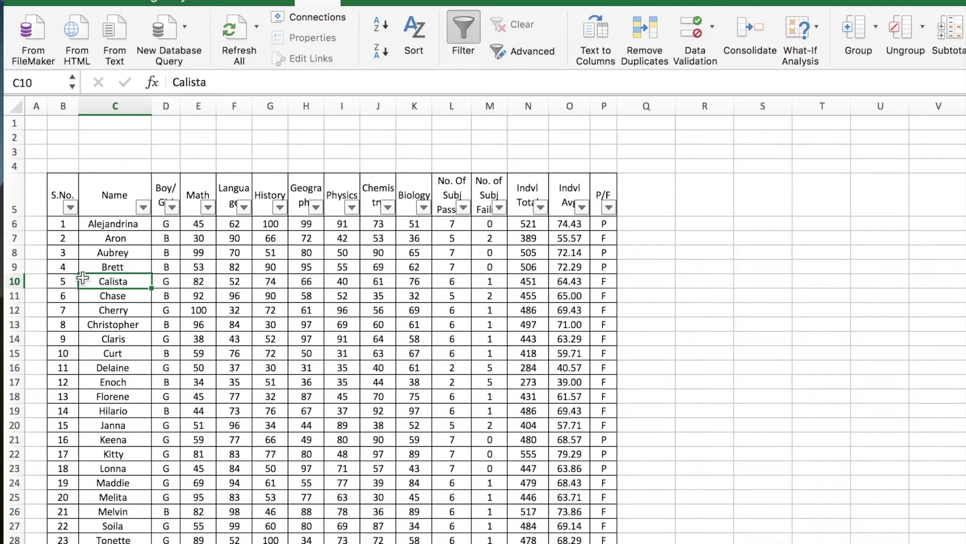
Step: Copy the header row B5:P5 and paste it into row 1 at B1
drag(64, 195, 598, 195)
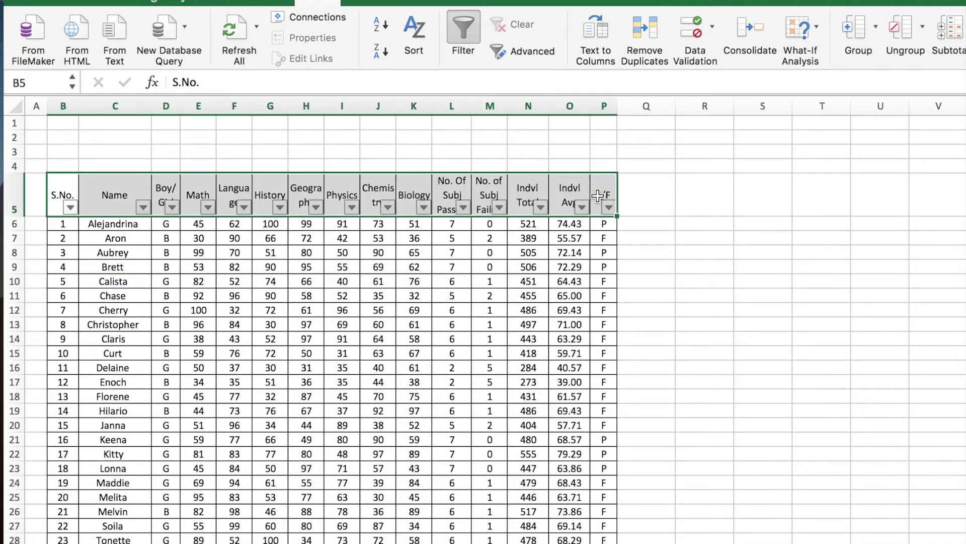
key(super+c)
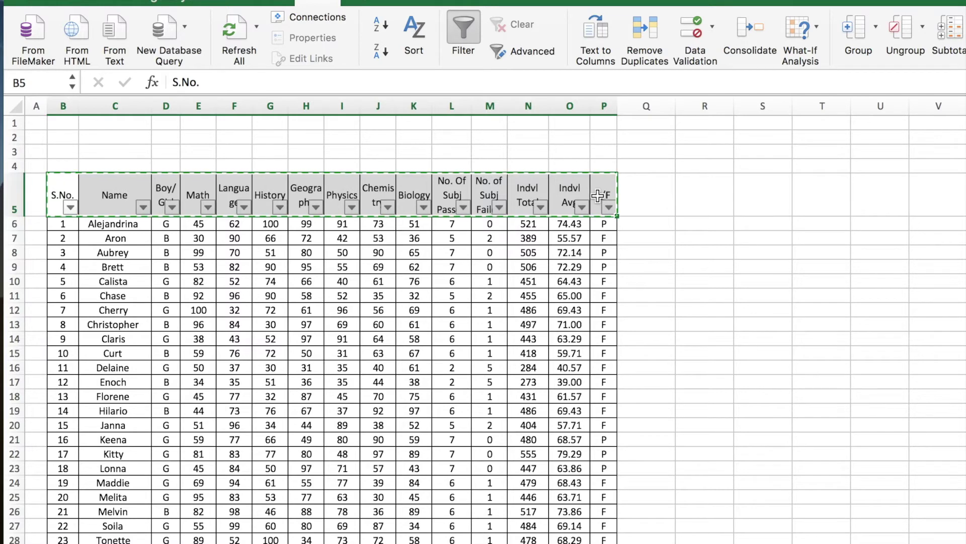
click(56, 123)
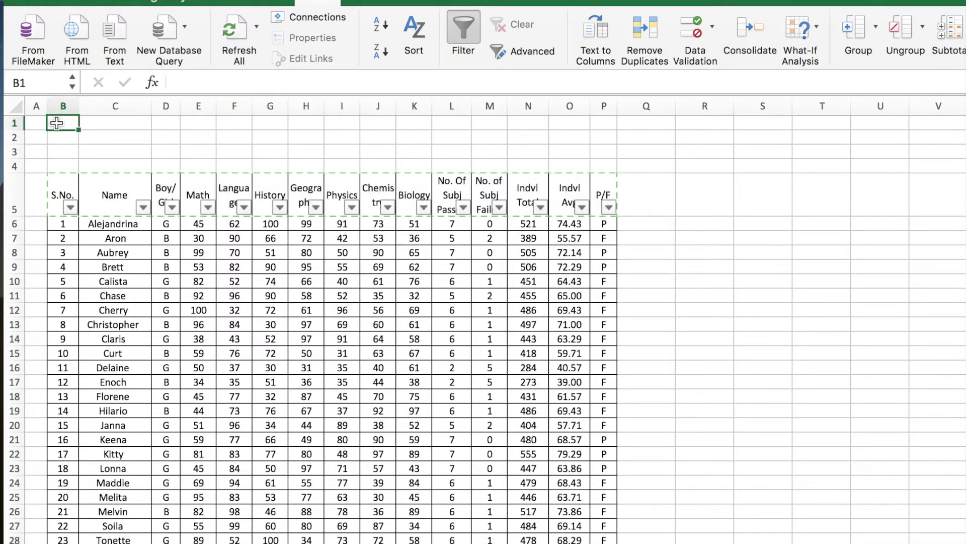
key(Return)
click(468, 272)
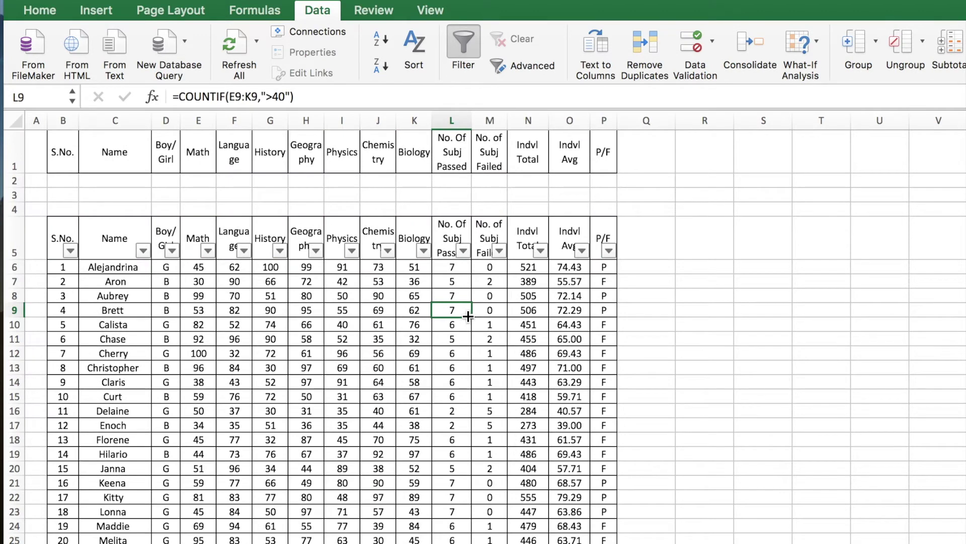
Step: Enter the criterion >60 in O2 beneath the copied Indvl Avg heading
click(565, 181)
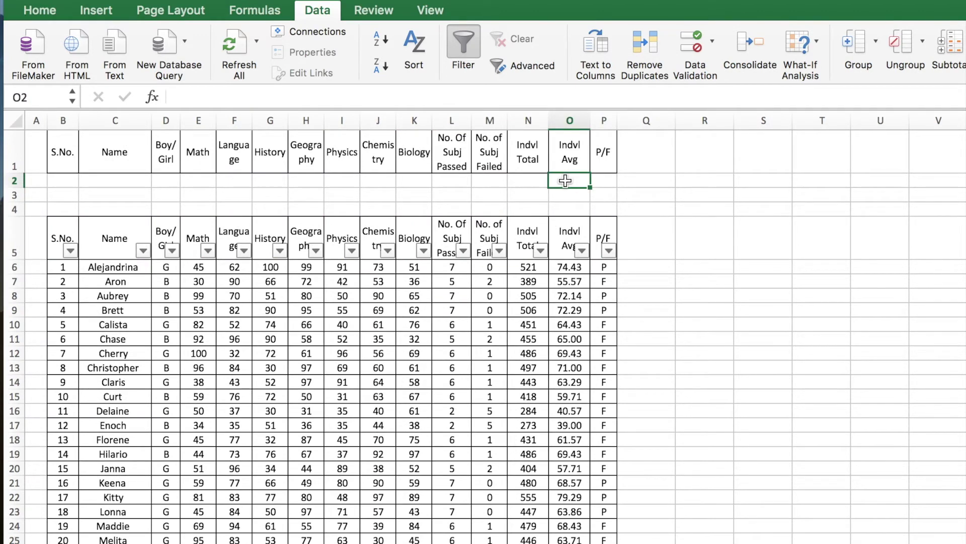
text(>60)
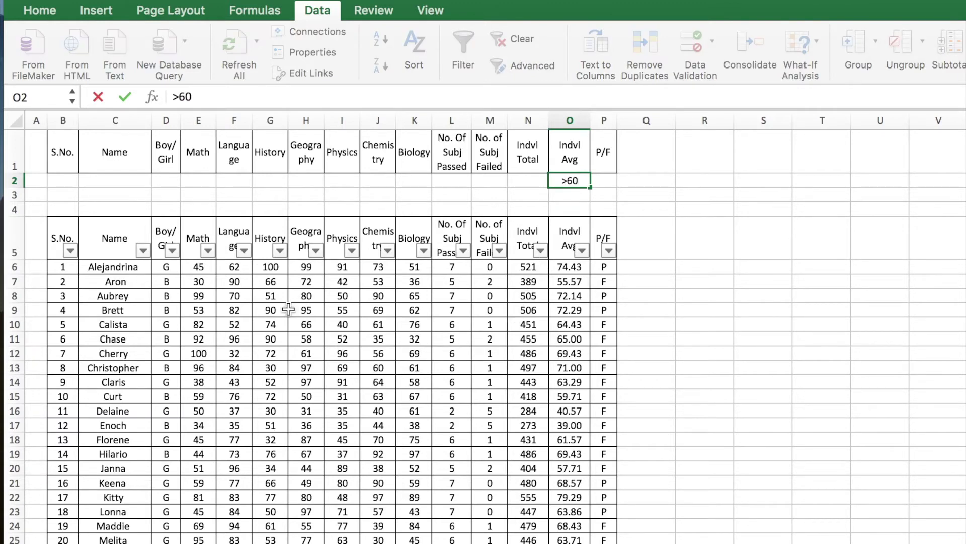
click(309, 309)
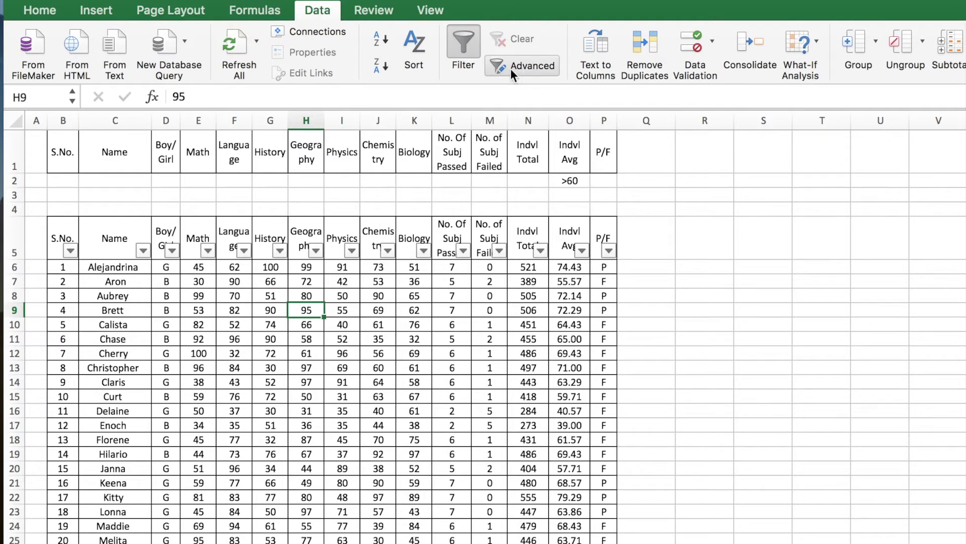
Step: Run Advanced Filter in place with criteria range $B$1:$P$2
click(537, 66)
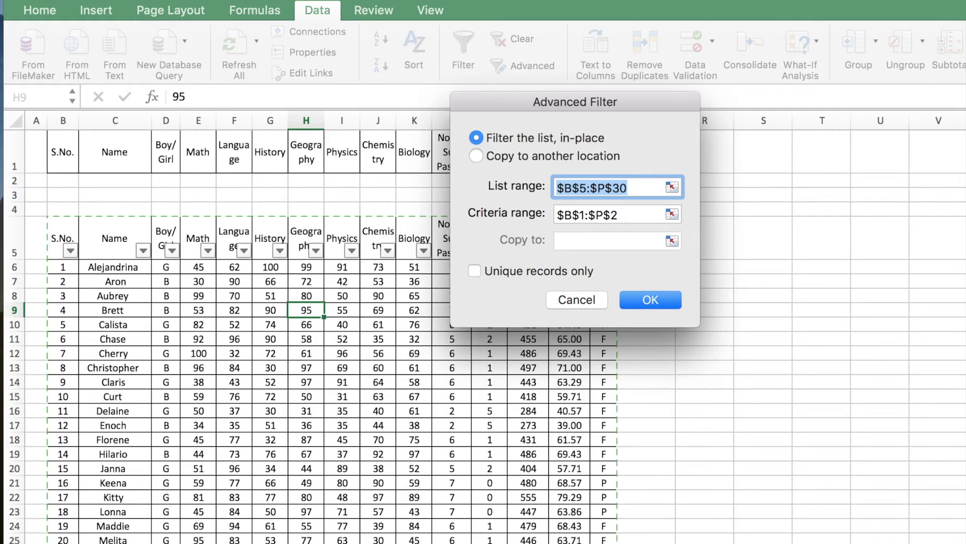
click(673, 215)
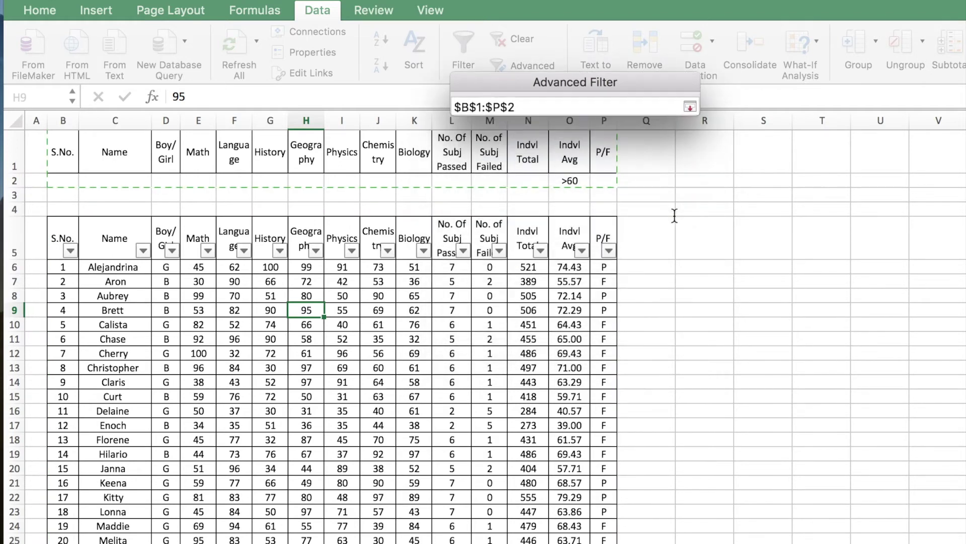
drag(66, 152, 603, 179)
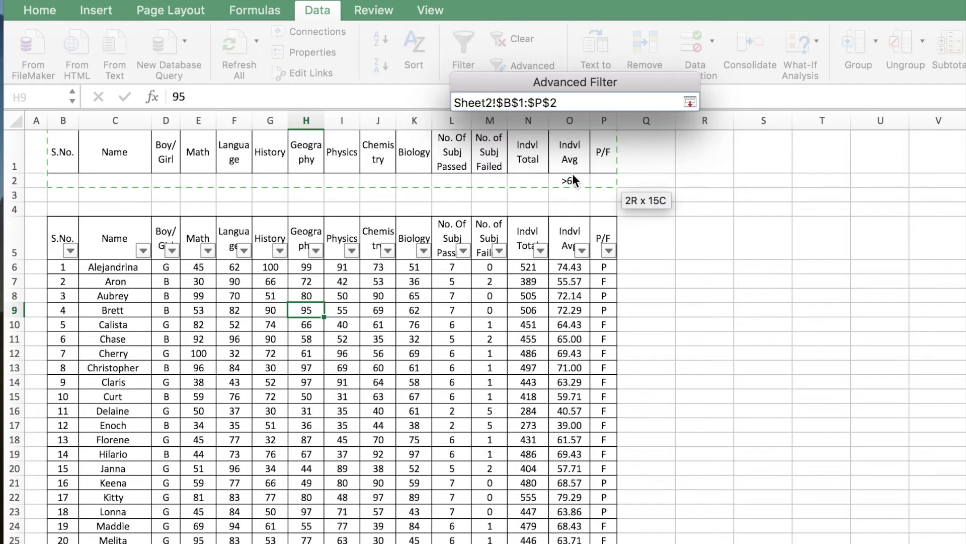
key(Return)
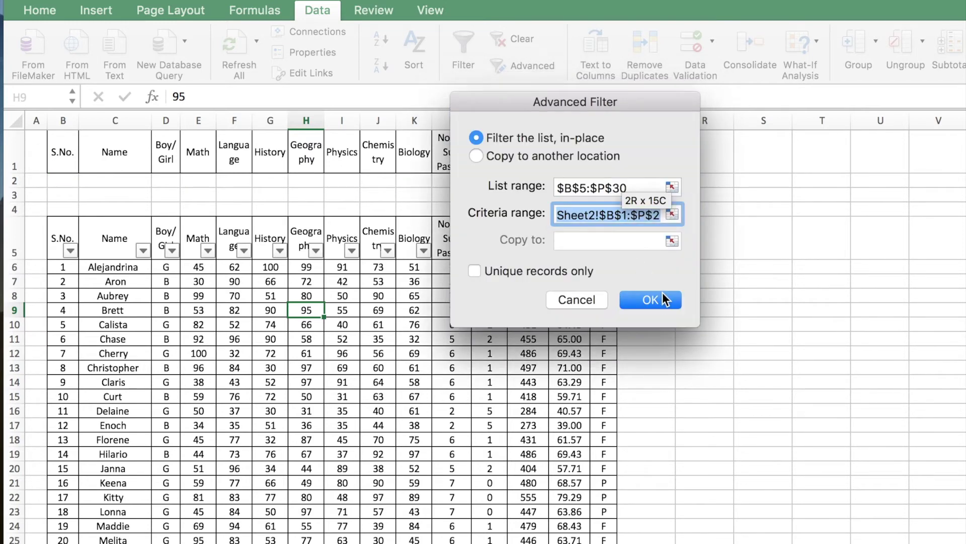
click(658, 298)
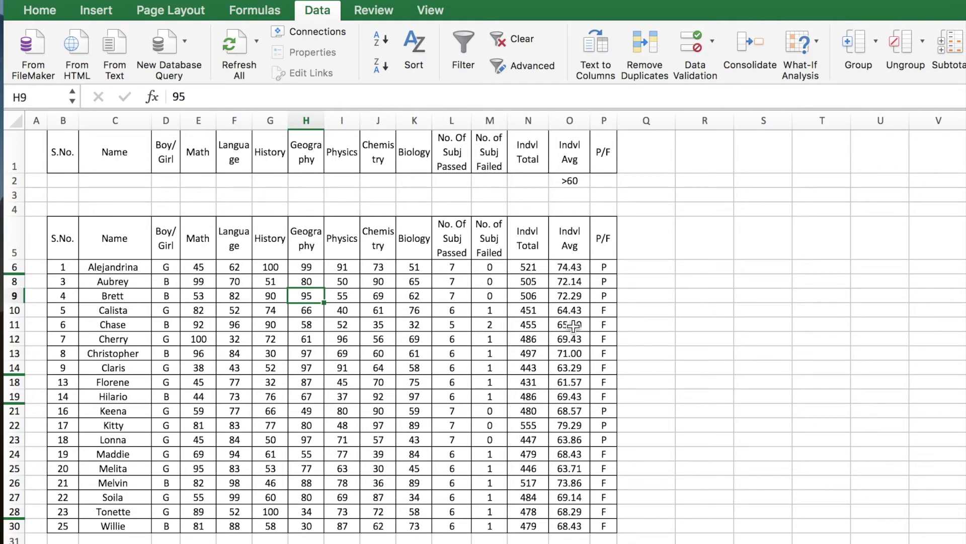
Step: Clear the filter, change the O2 criterion to >80 and rerun Advanced Filter
click(306, 268)
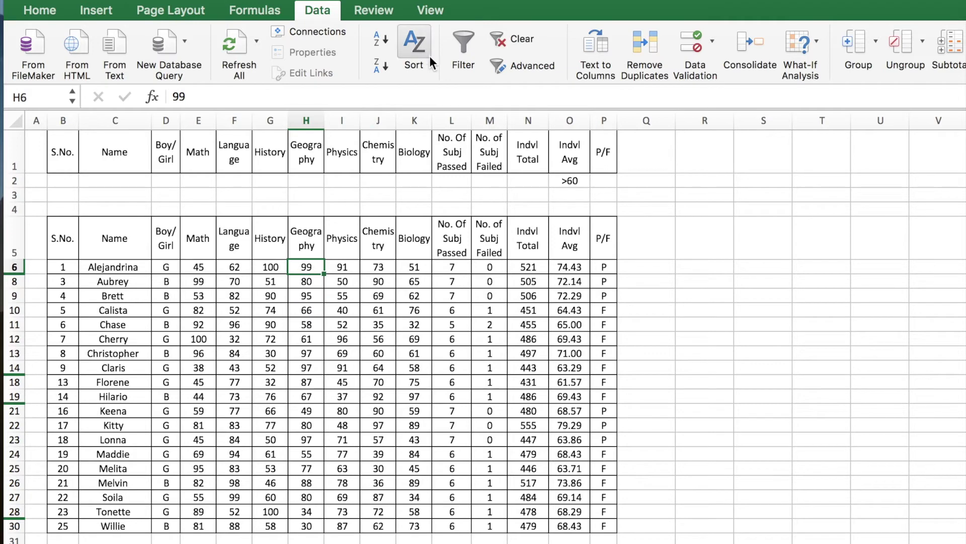
click(468, 42)
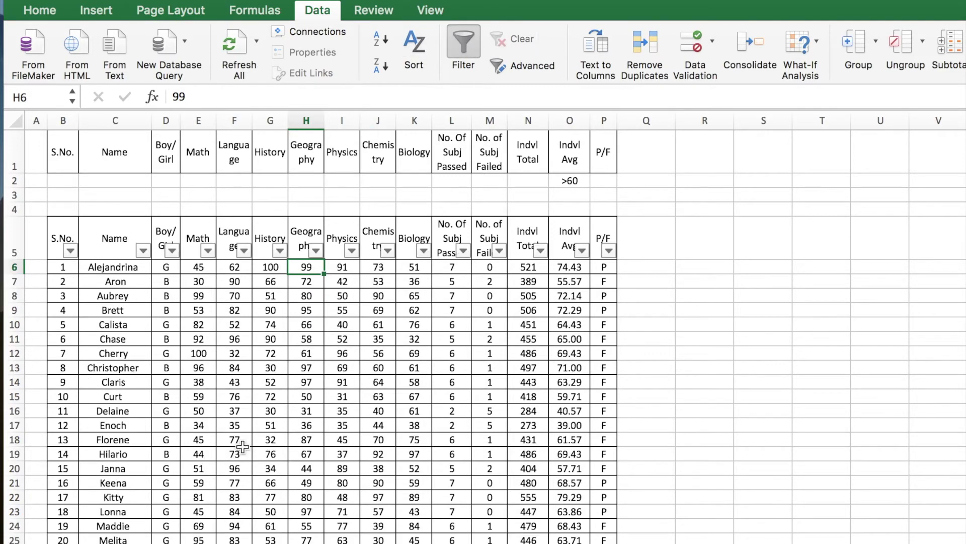
click(579, 180)
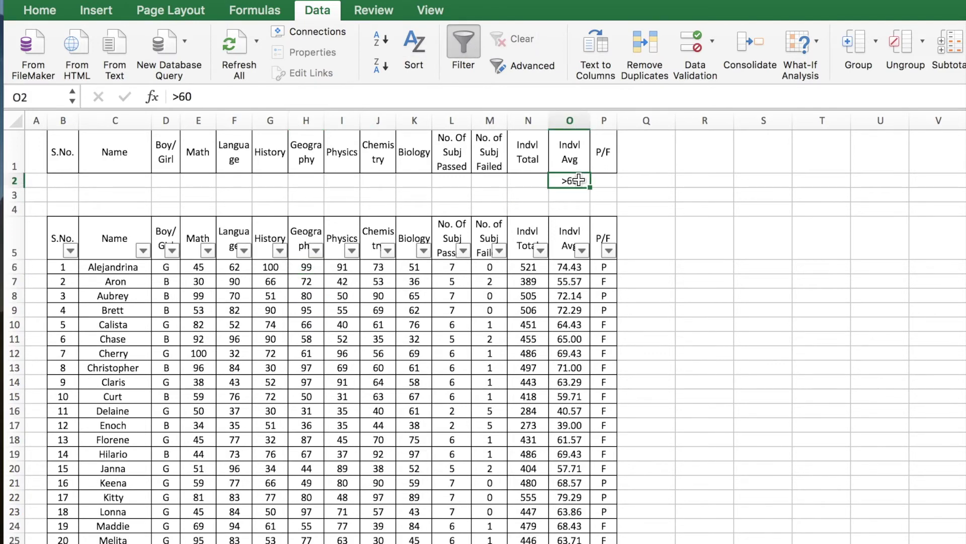
text(>)
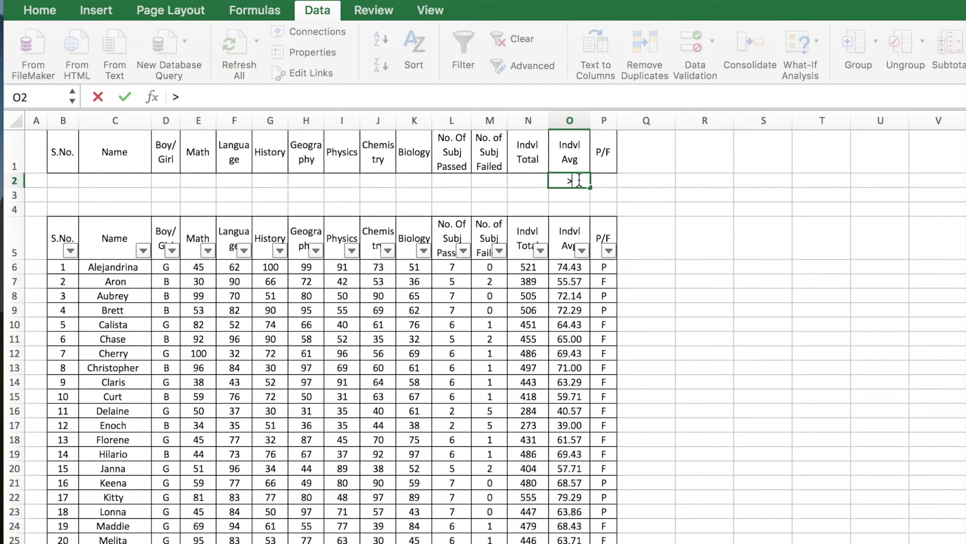
text(80)
click(554, 425)
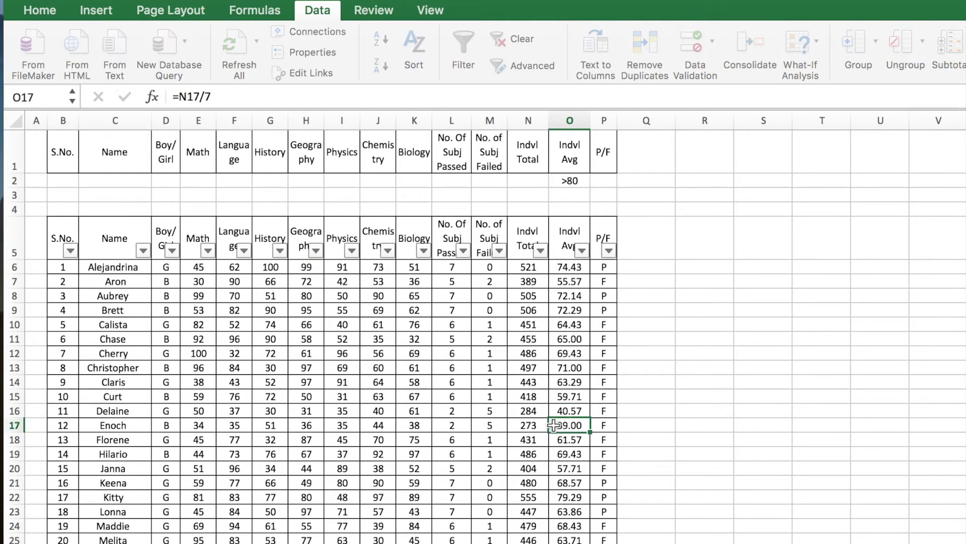
click(519, 63)
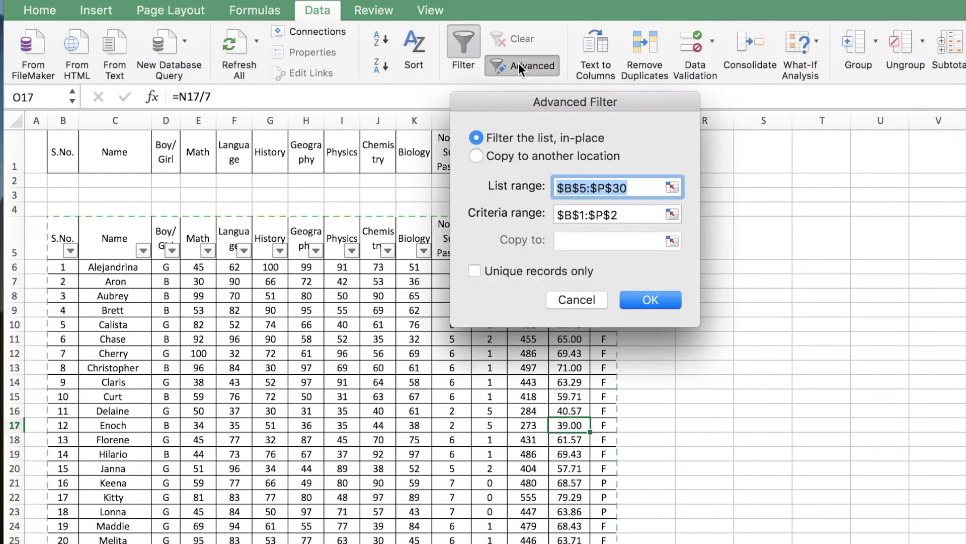
click(643, 300)
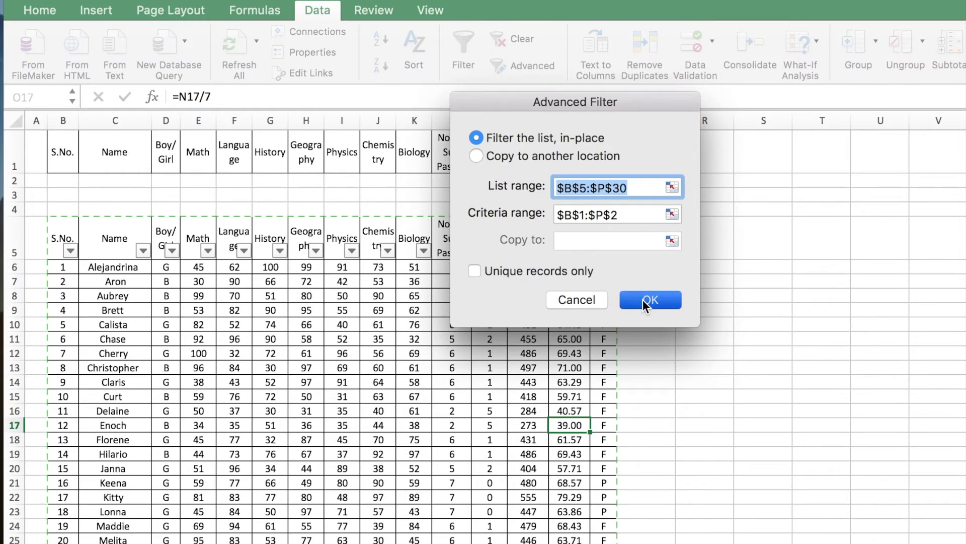
scroll(377, 358, up, 1)
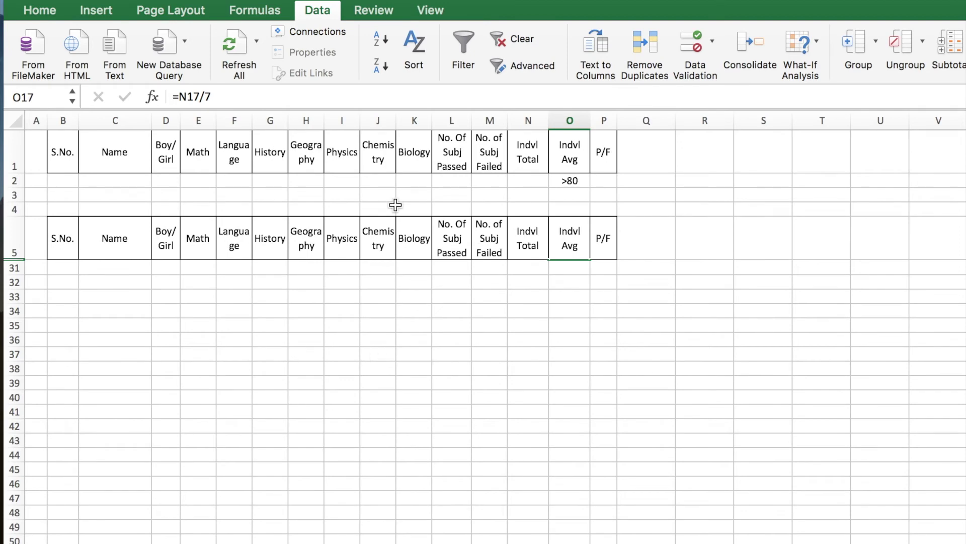
click(346, 238)
Step: Clear the filter and delete the >80 criterion from O2
click(463, 43)
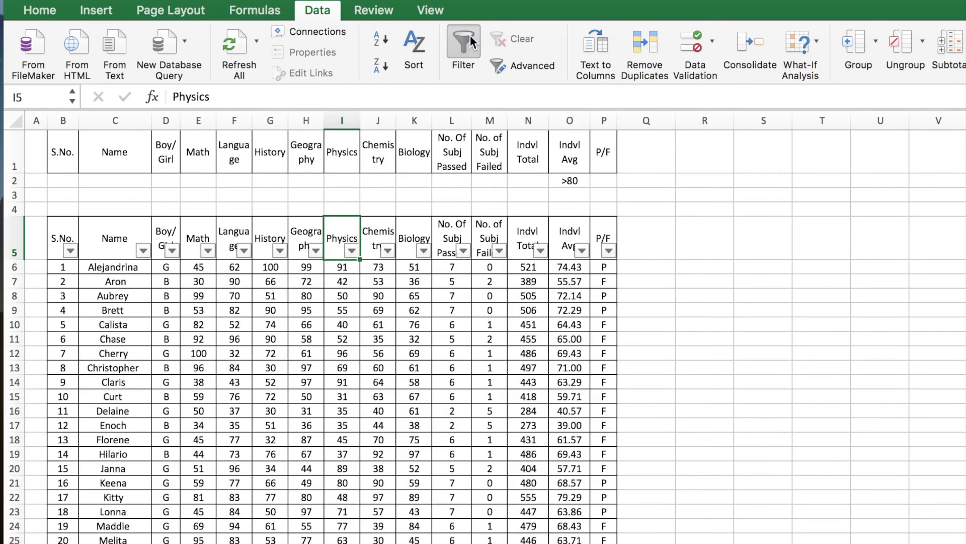
click(579, 181)
key(Delete)
click(379, 366)
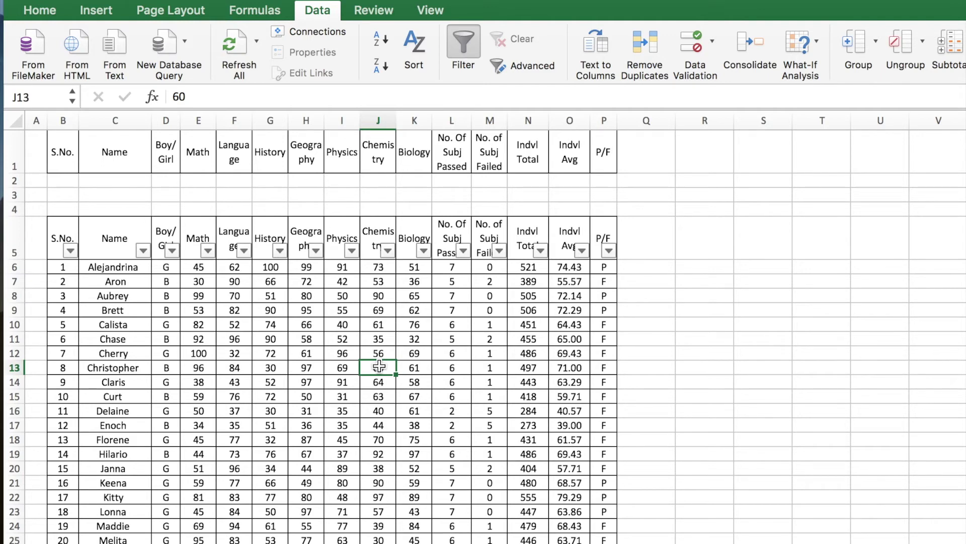
Step: Filter to G in D2 and >60 in O2 via Advanced Filter, then check both columns
click(162, 182)
text(G)
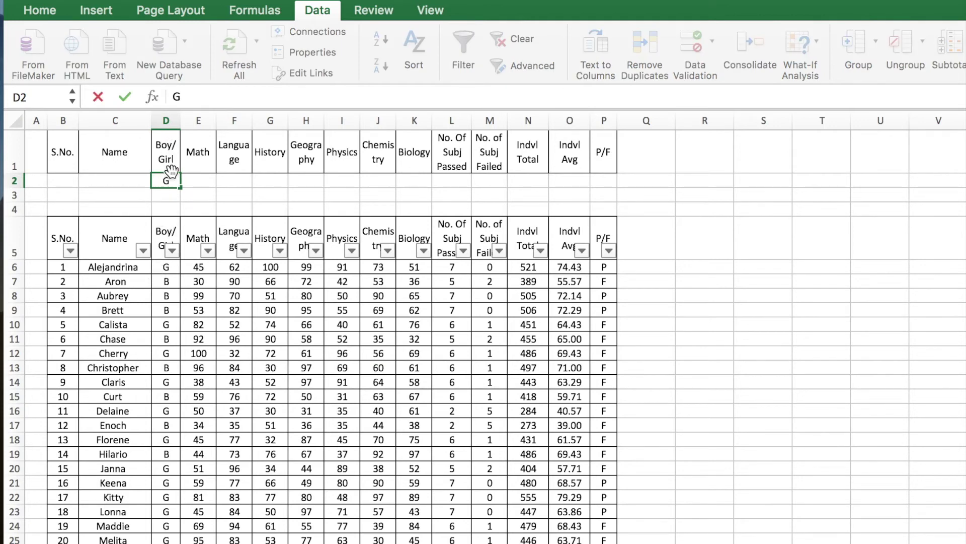
click(575, 176)
text(>60)
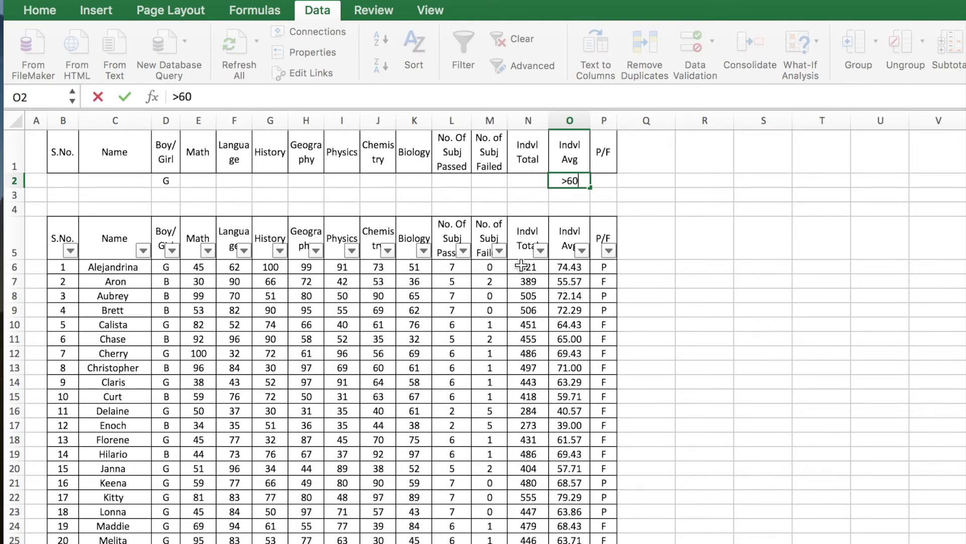
click(456, 312)
click(506, 62)
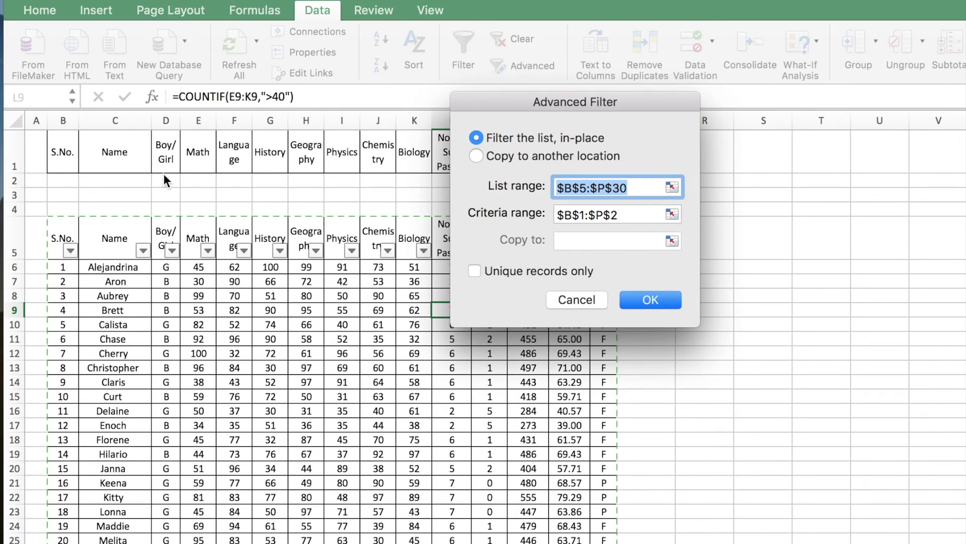
click(636, 302)
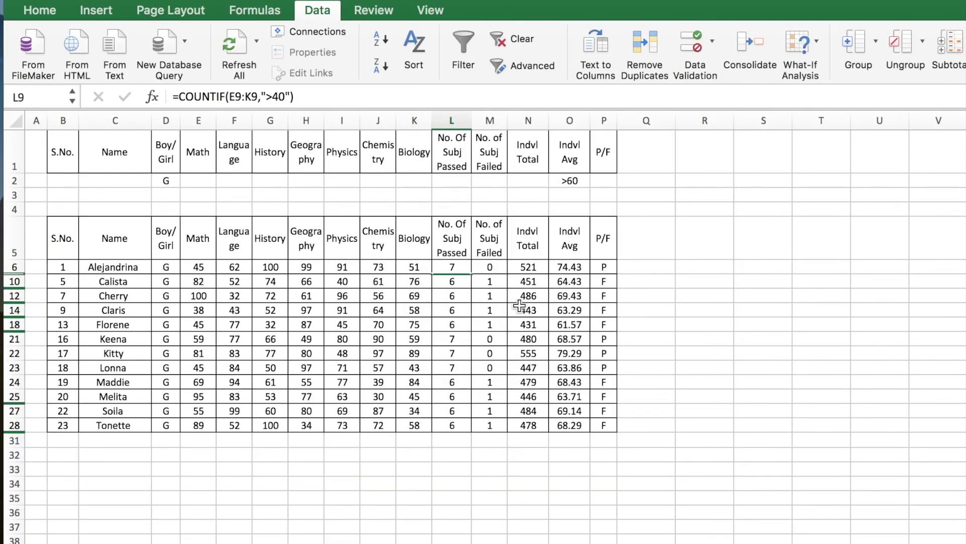
drag(177, 267, 175, 420)
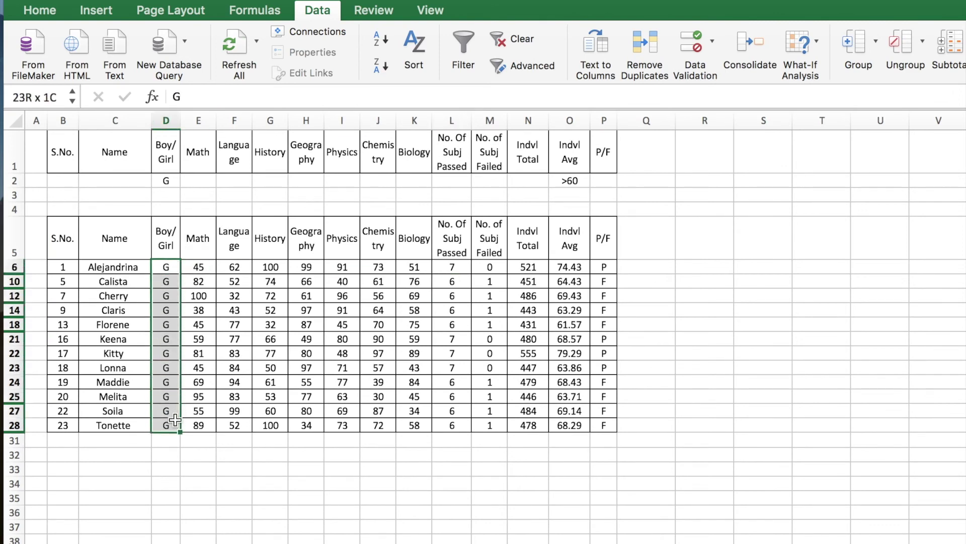
drag(562, 267, 558, 422)
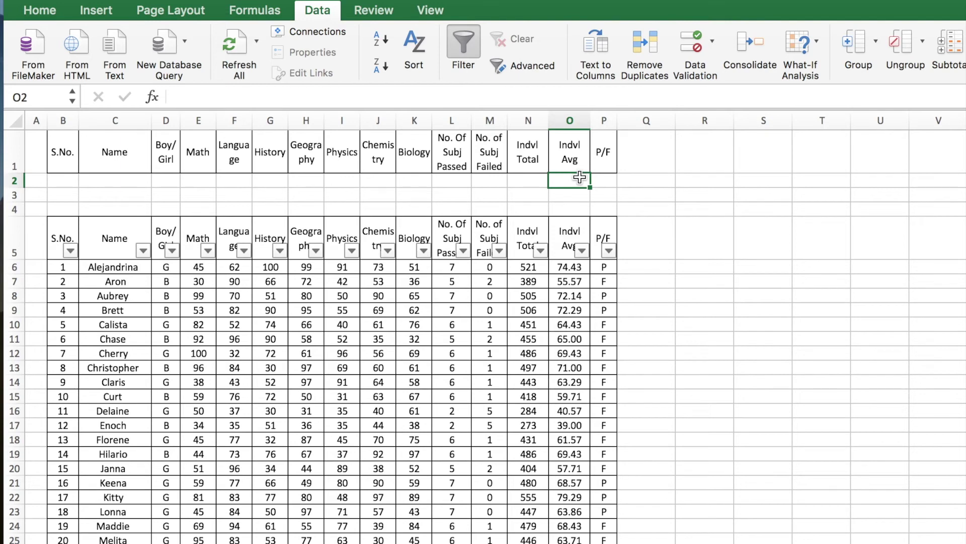
Step: Filter the list in place to names starting with A using the A* criterion in C2
click(119, 181)
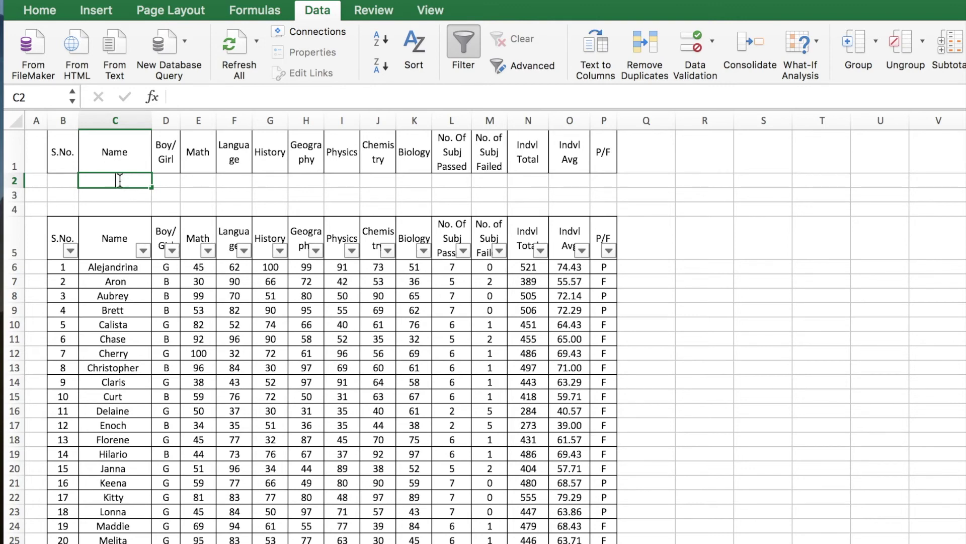
text(A*)
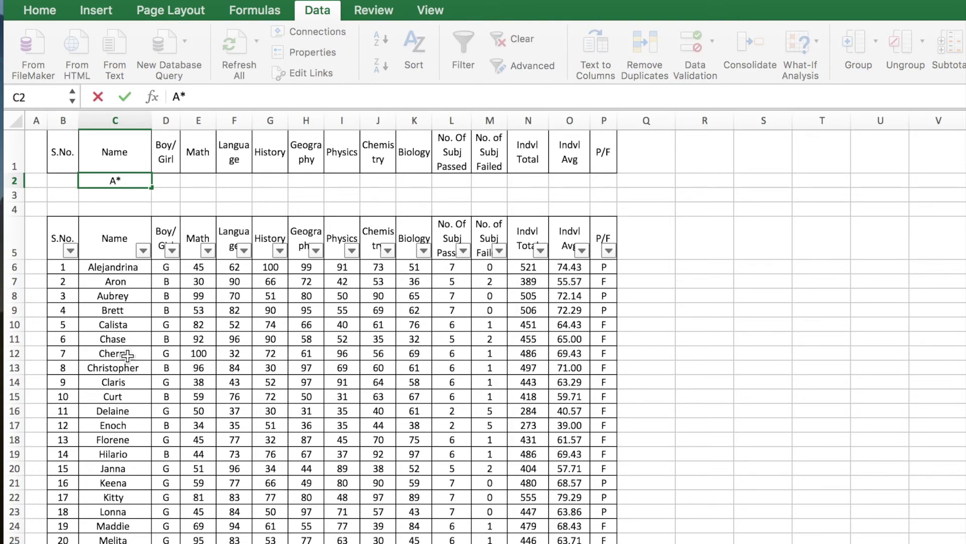
click(128, 355)
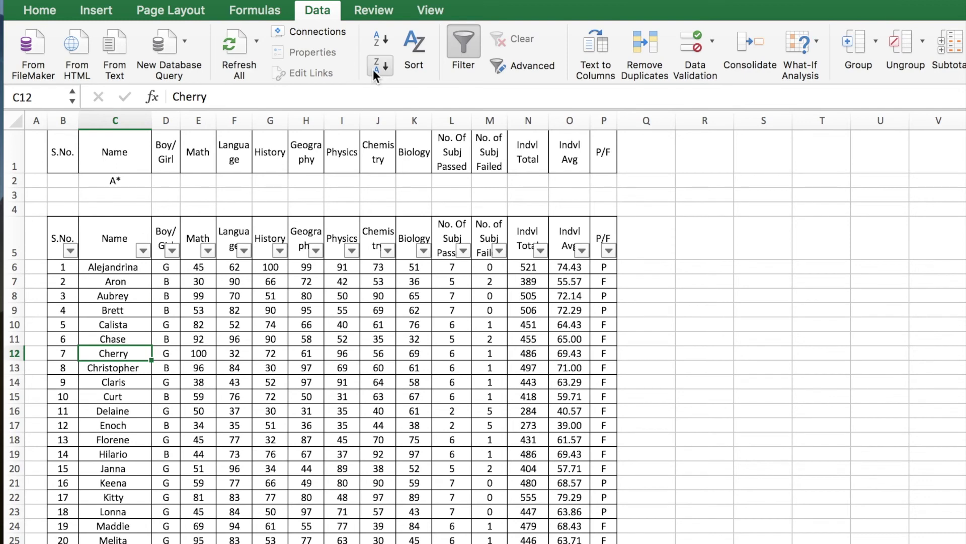
click(533, 67)
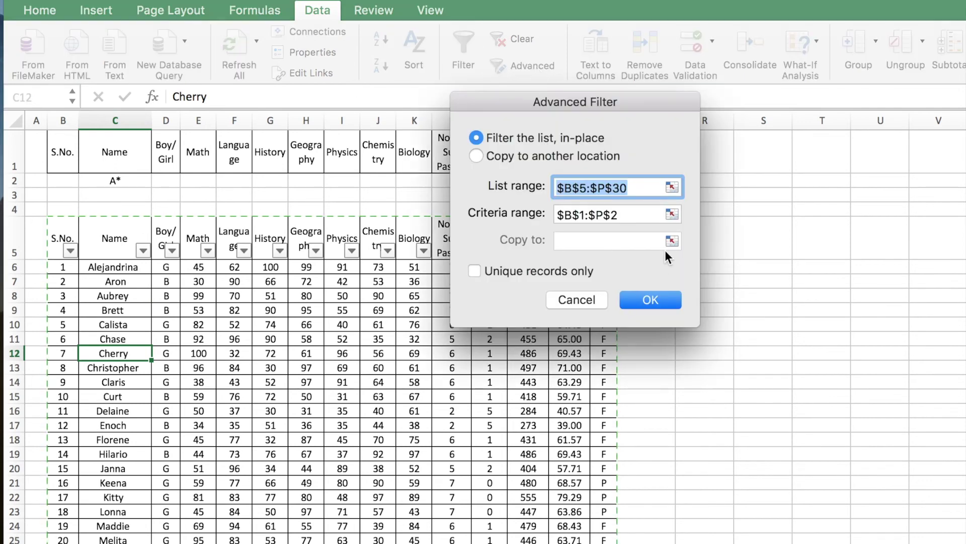
click(651, 300)
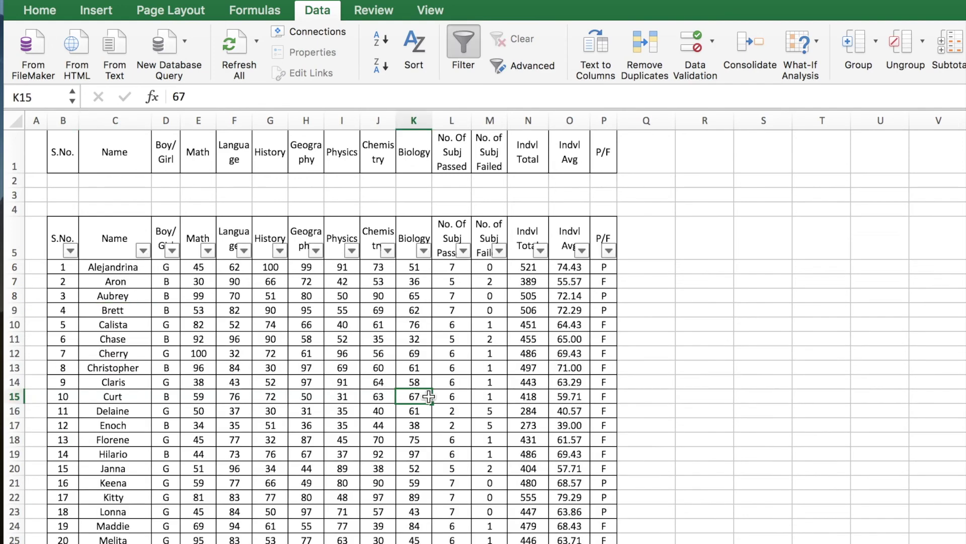
Step: Enter the >60 criterion under Indvl Avg in cell O2
click(571, 179)
text(>60)
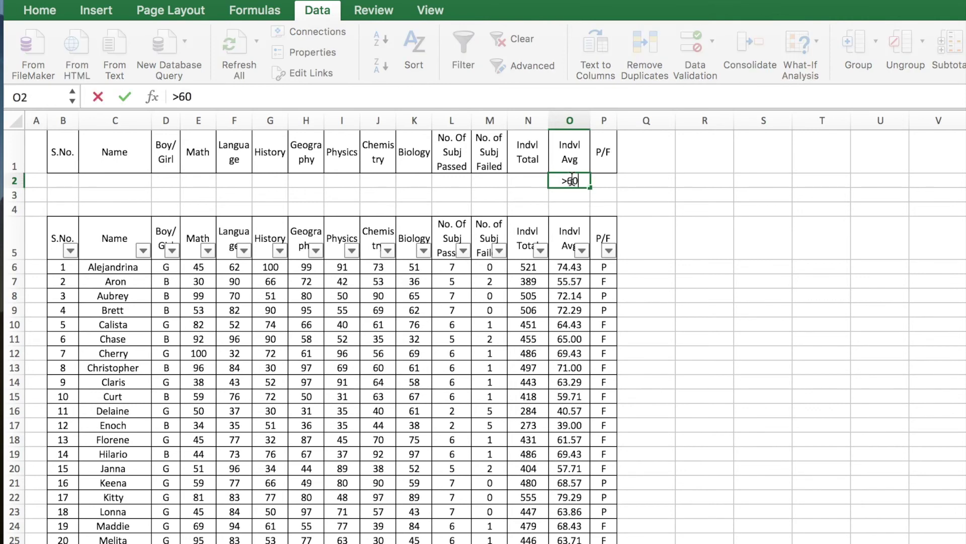
click(487, 335)
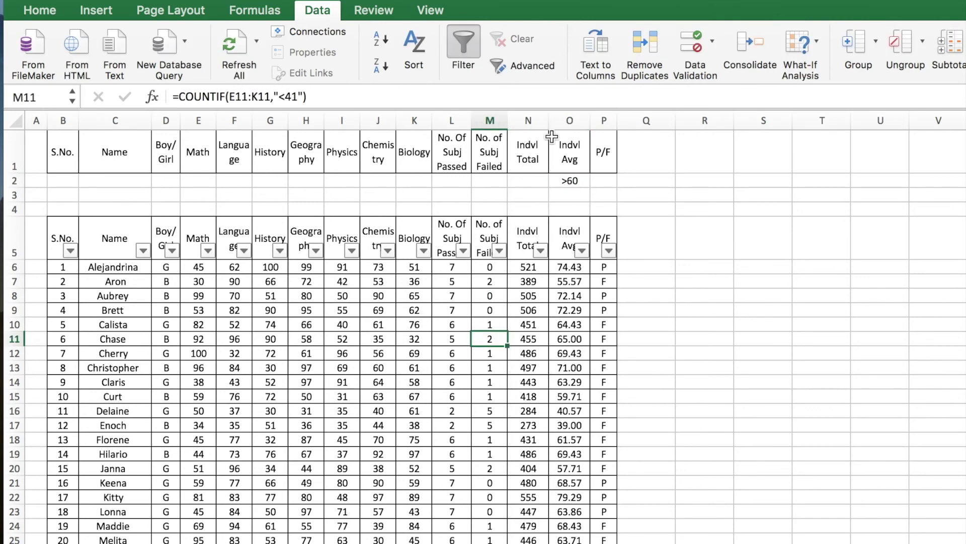
Step: Run Advanced Filter with Copy to another location, sending matching rows to S5
click(534, 65)
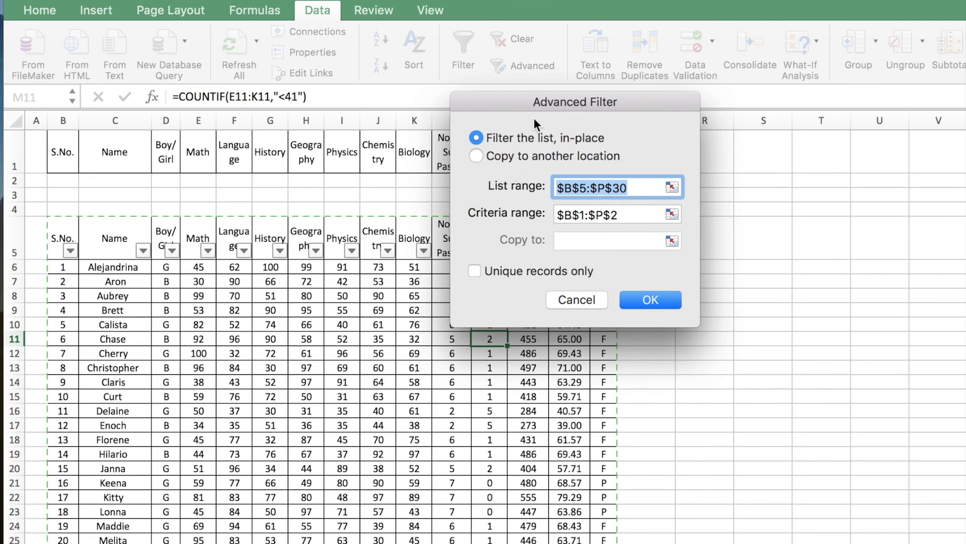
click(475, 156)
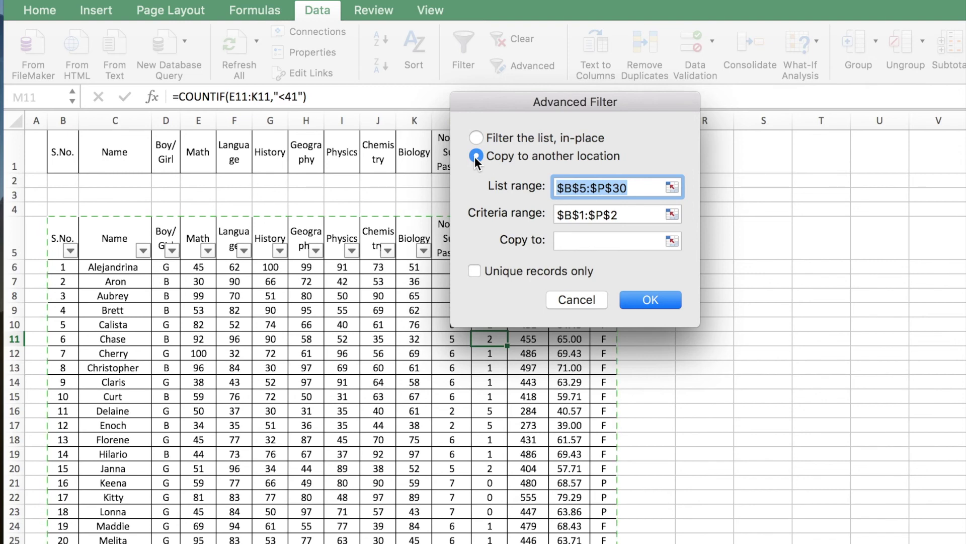
click(672, 242)
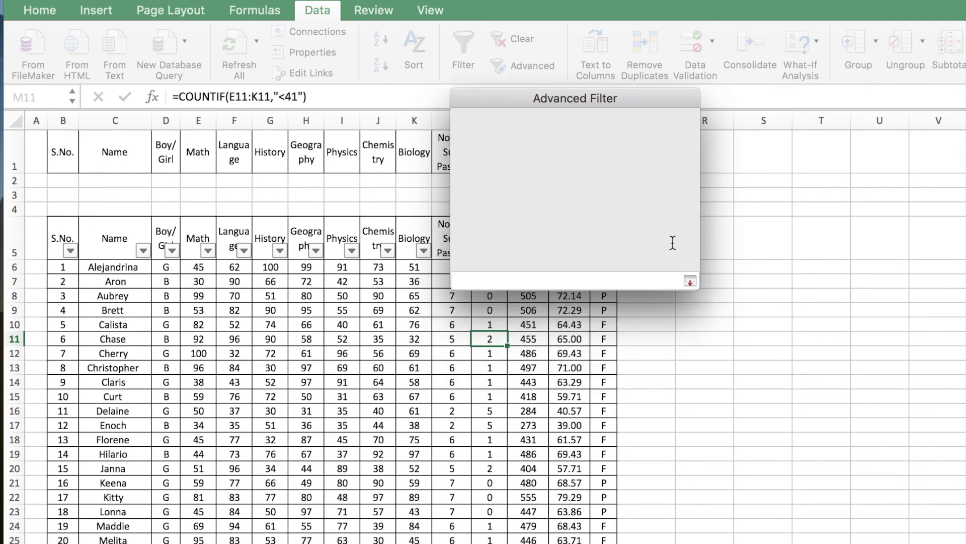
click(778, 231)
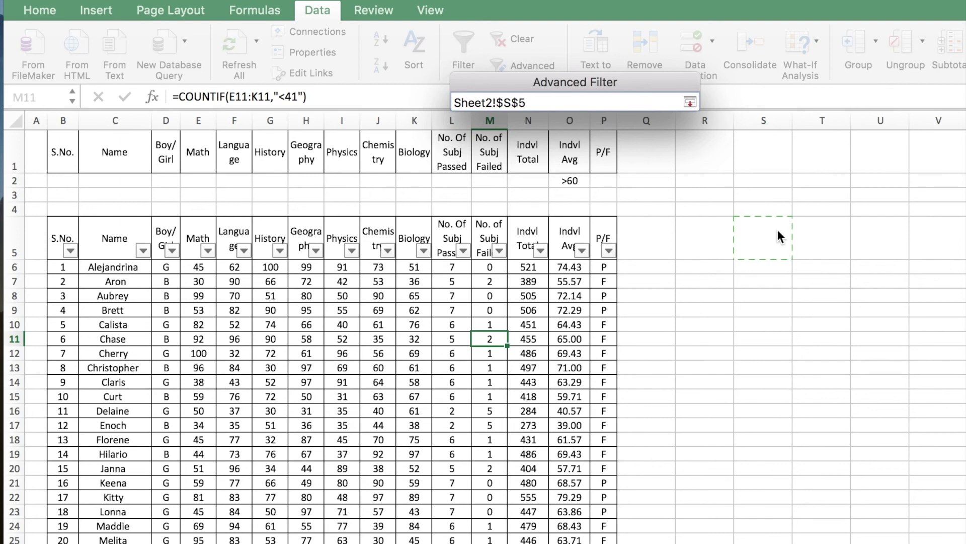
key(Return)
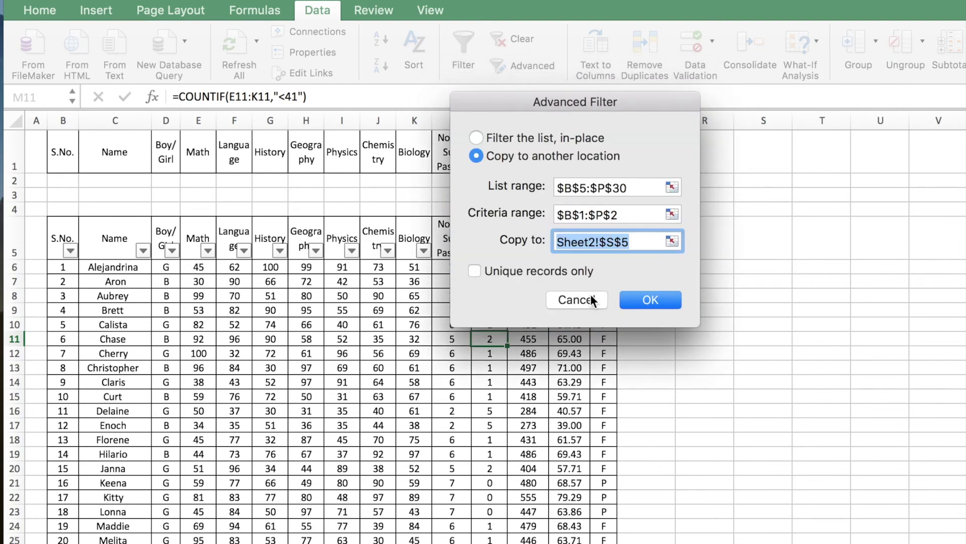
click(650, 300)
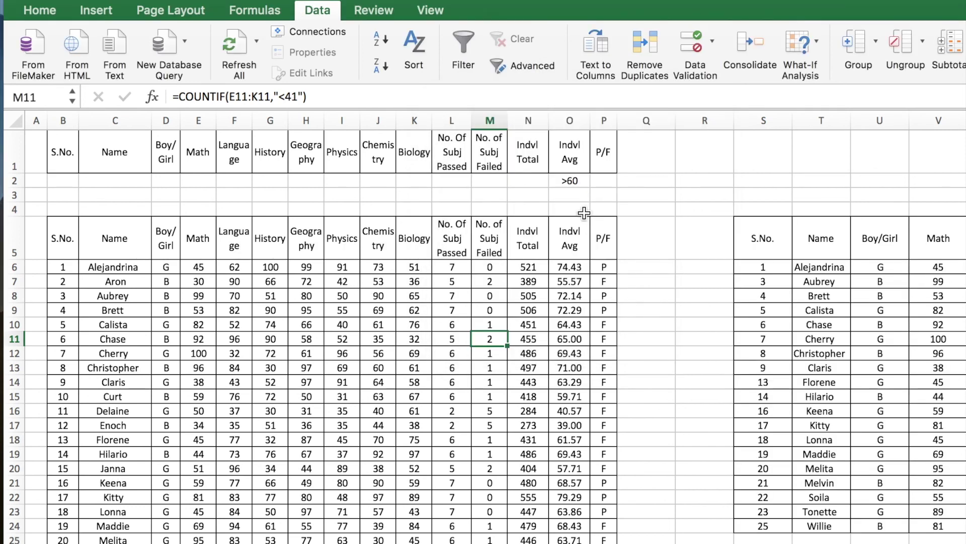
click(567, 181)
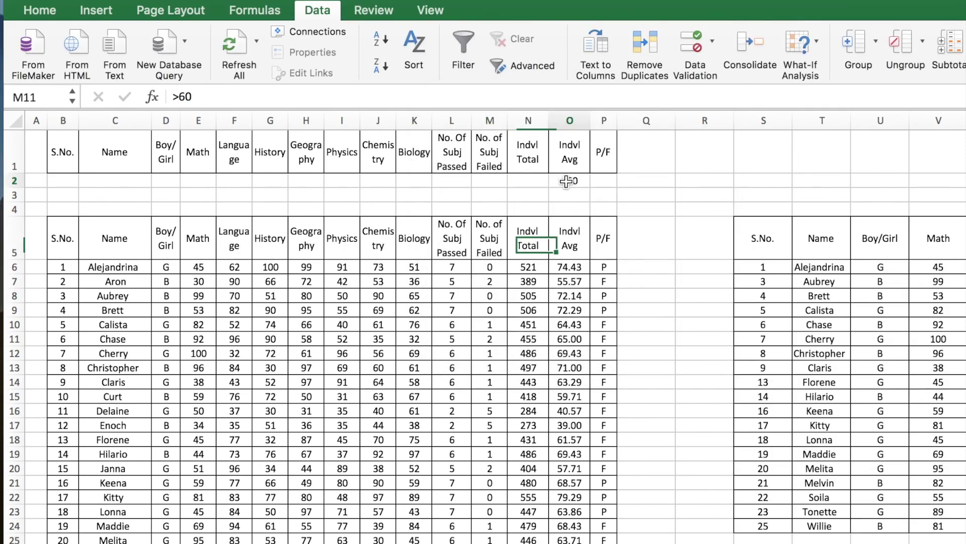
scroll(460, 511, right, 4)
scroll(460, 511, right, 12)
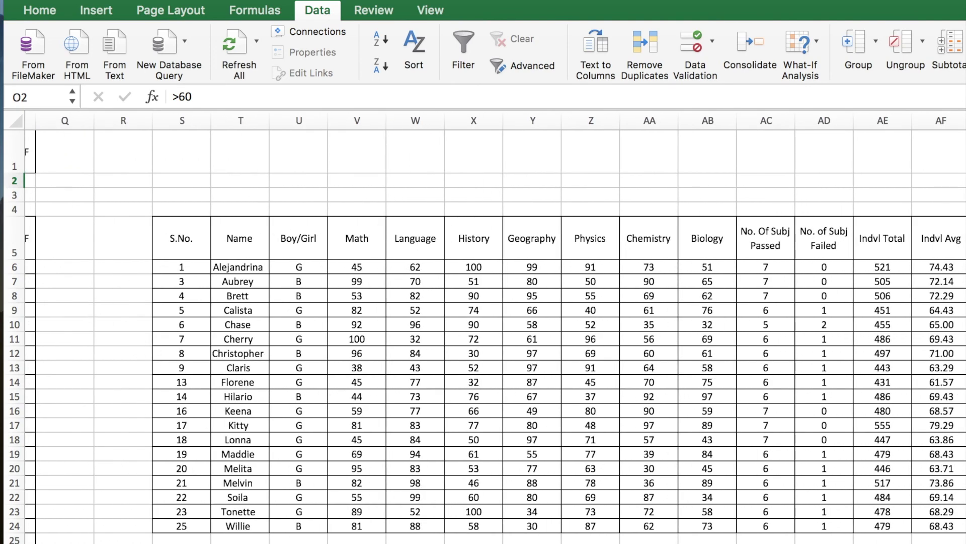
scroll(729, 441, left, 16)
click(351, 402)
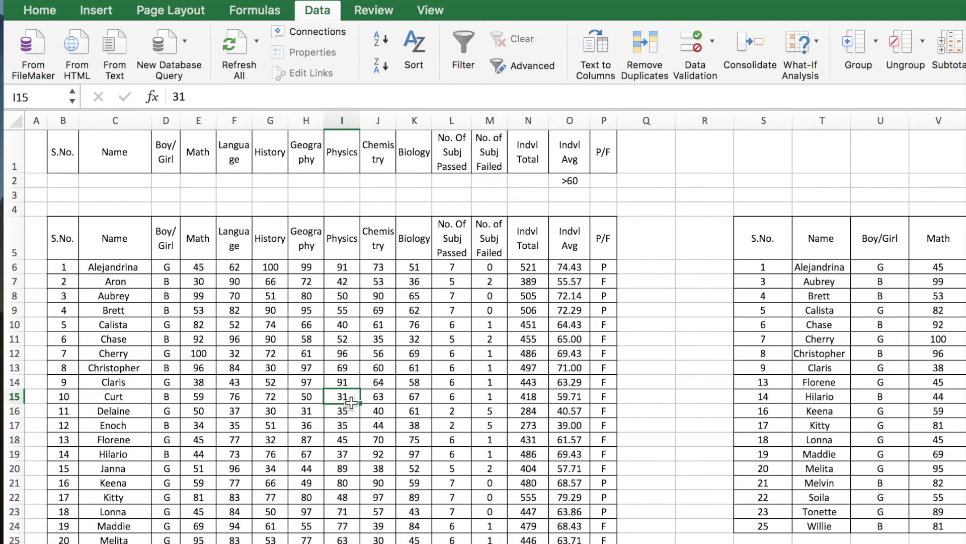